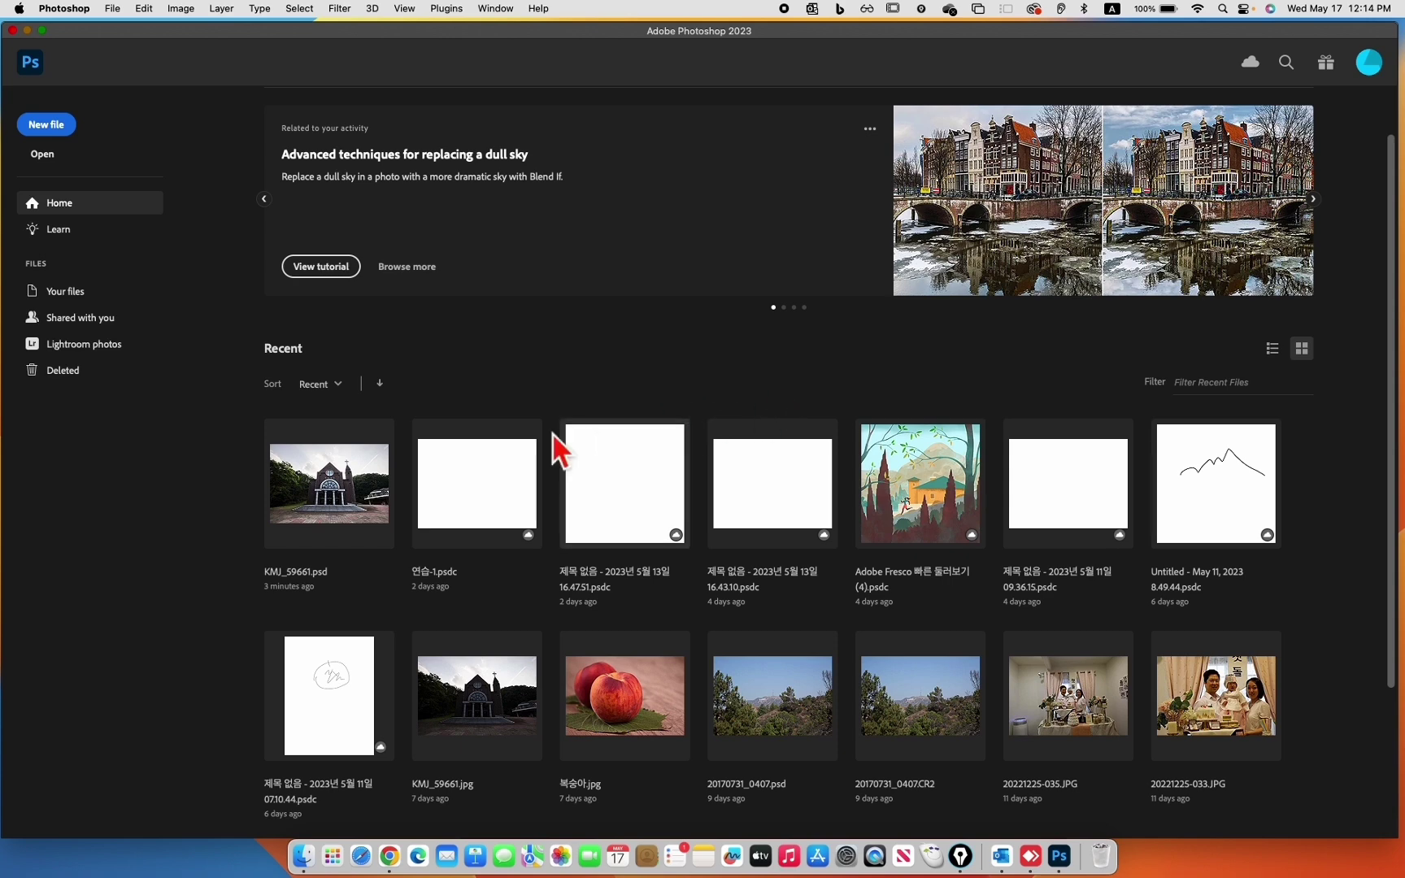
# Open the recent file KMJ_S9661.psd and bring up the colour picker for the foreground colour.
pyautogui.click(339, 492)
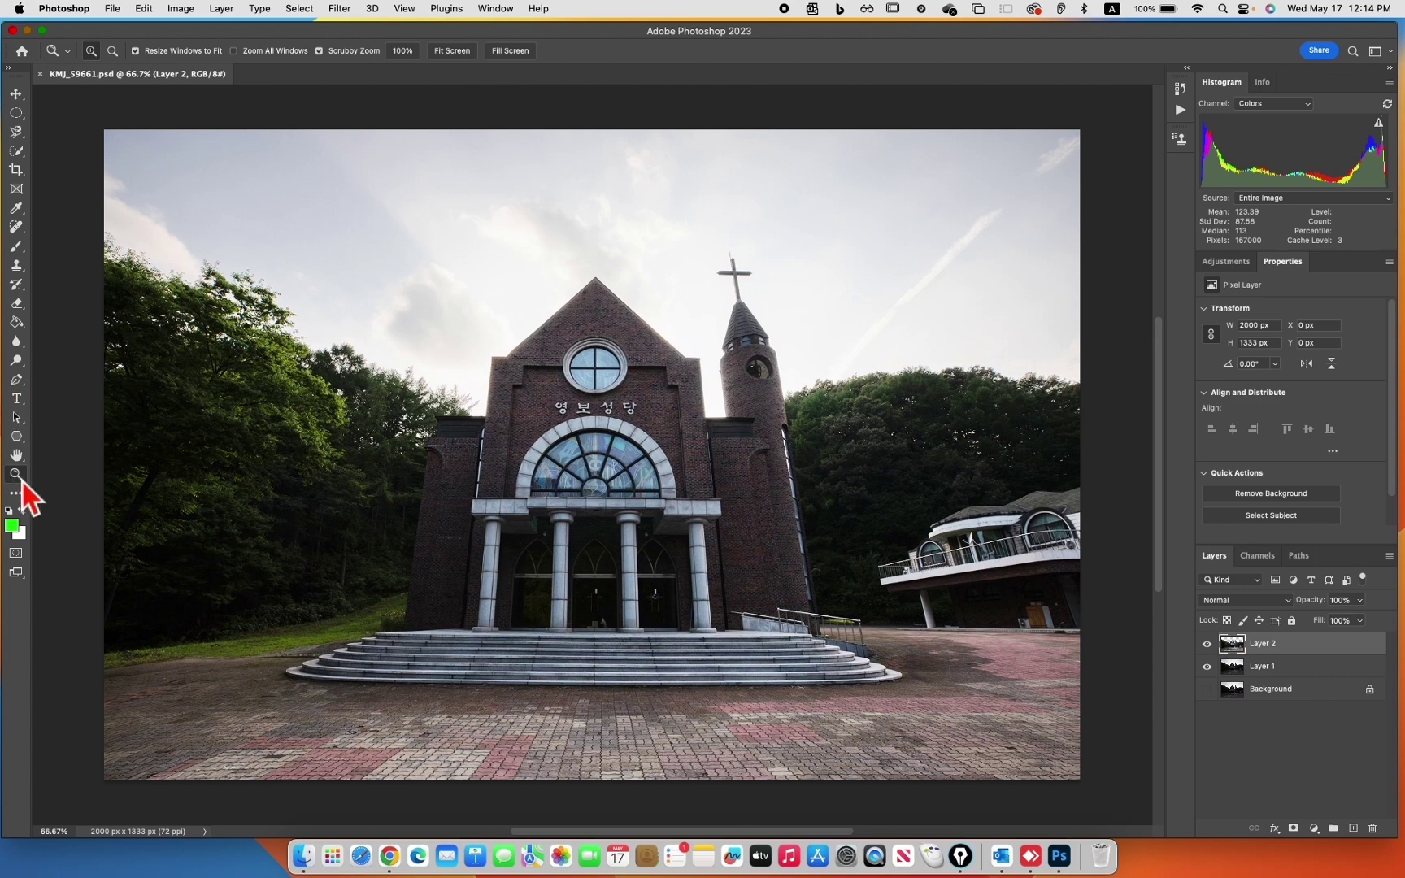
pyautogui.click(14, 529)
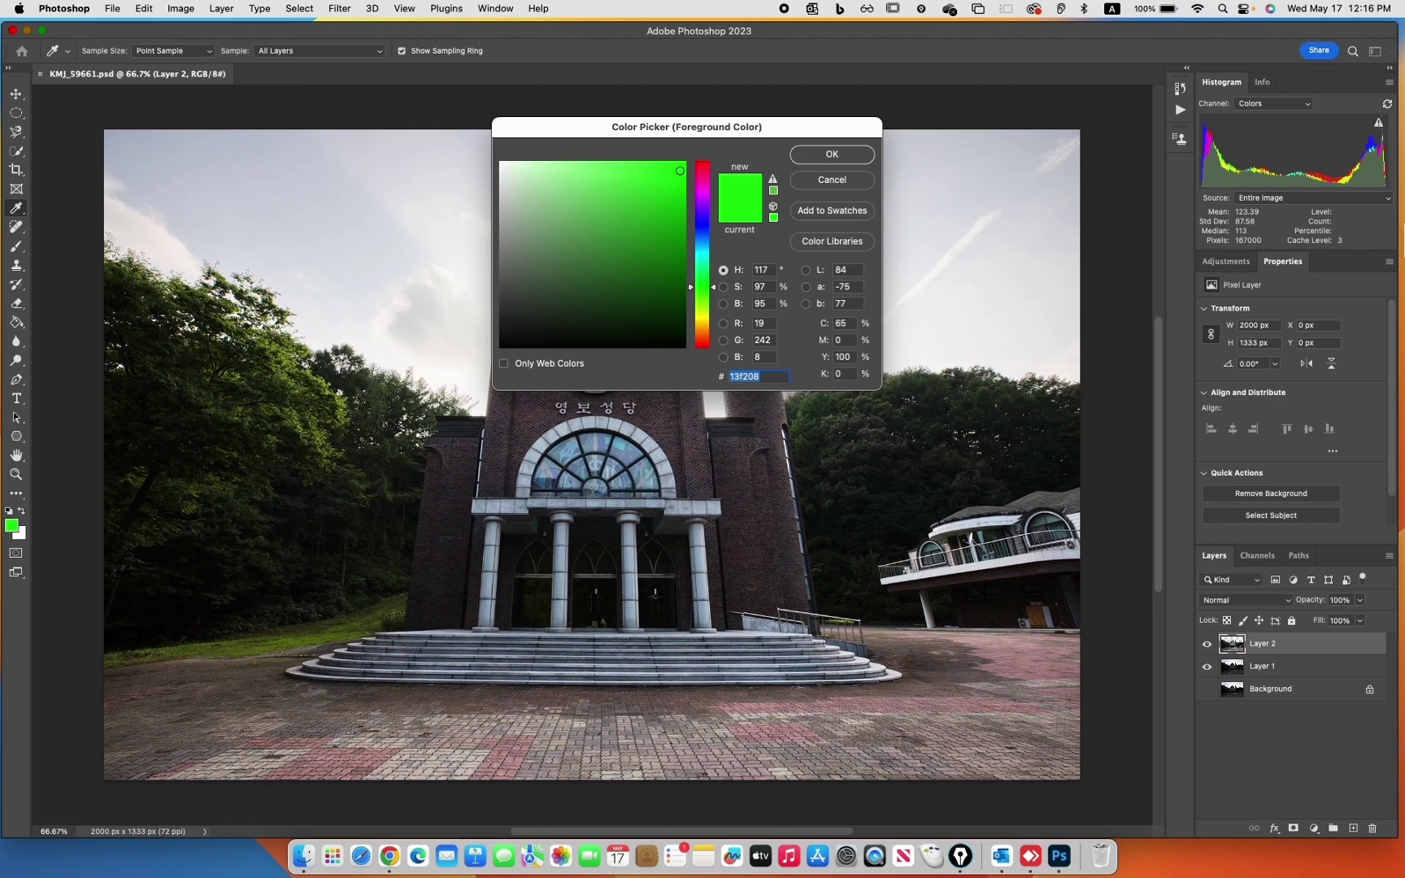
# Switch to the handwriting calculator and write the calculation 256×256 by hand.
pyautogui.hotkey('ctrl', 'Right')
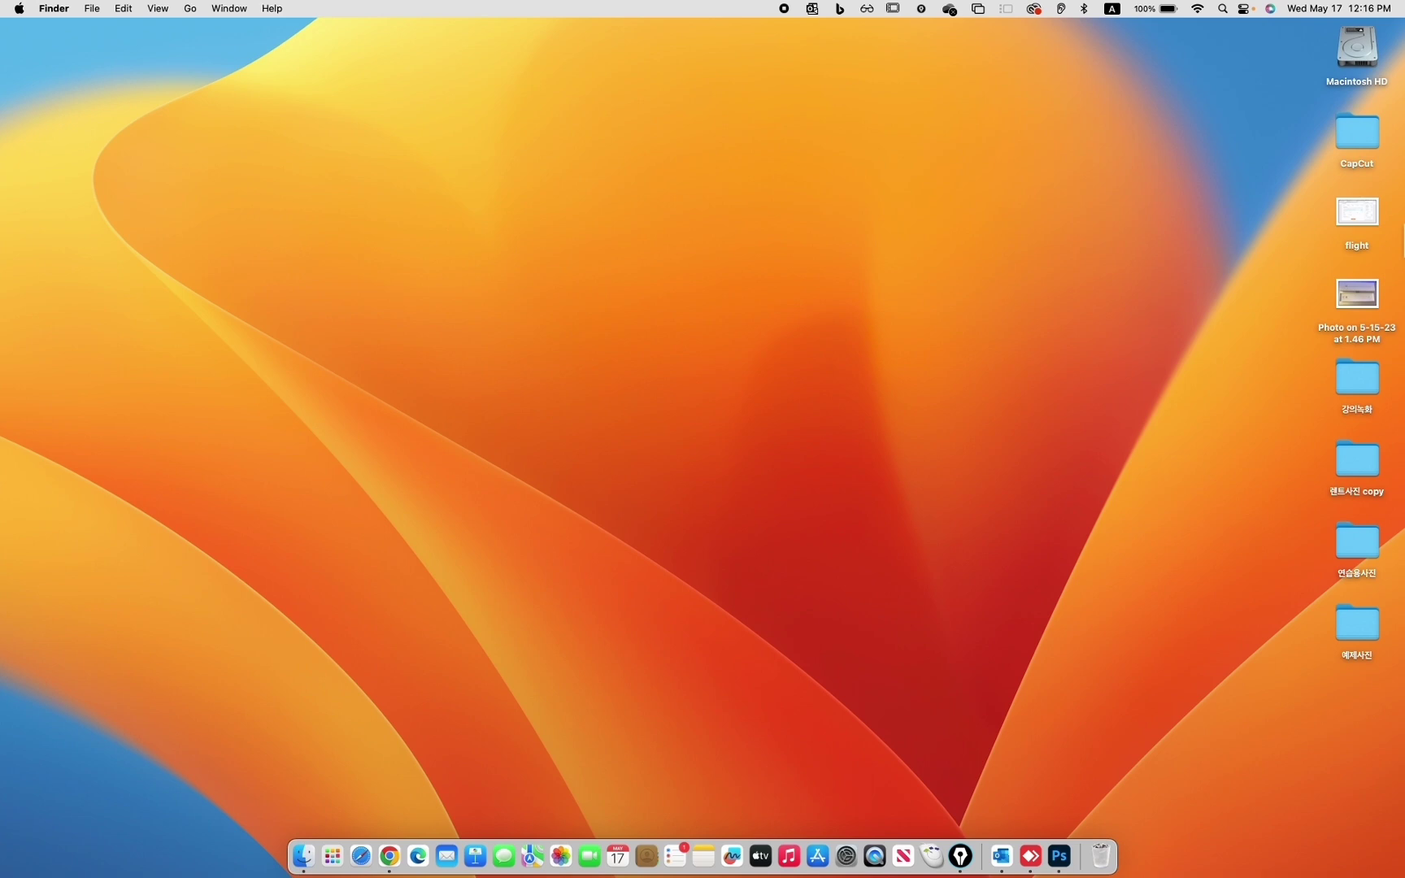
pyautogui.moveTo(184, 283)
pyautogui.mouseDown()
pyautogui.moveTo(218, 281)
pyautogui.moveTo(246, 351)
pyautogui.mouseUp()
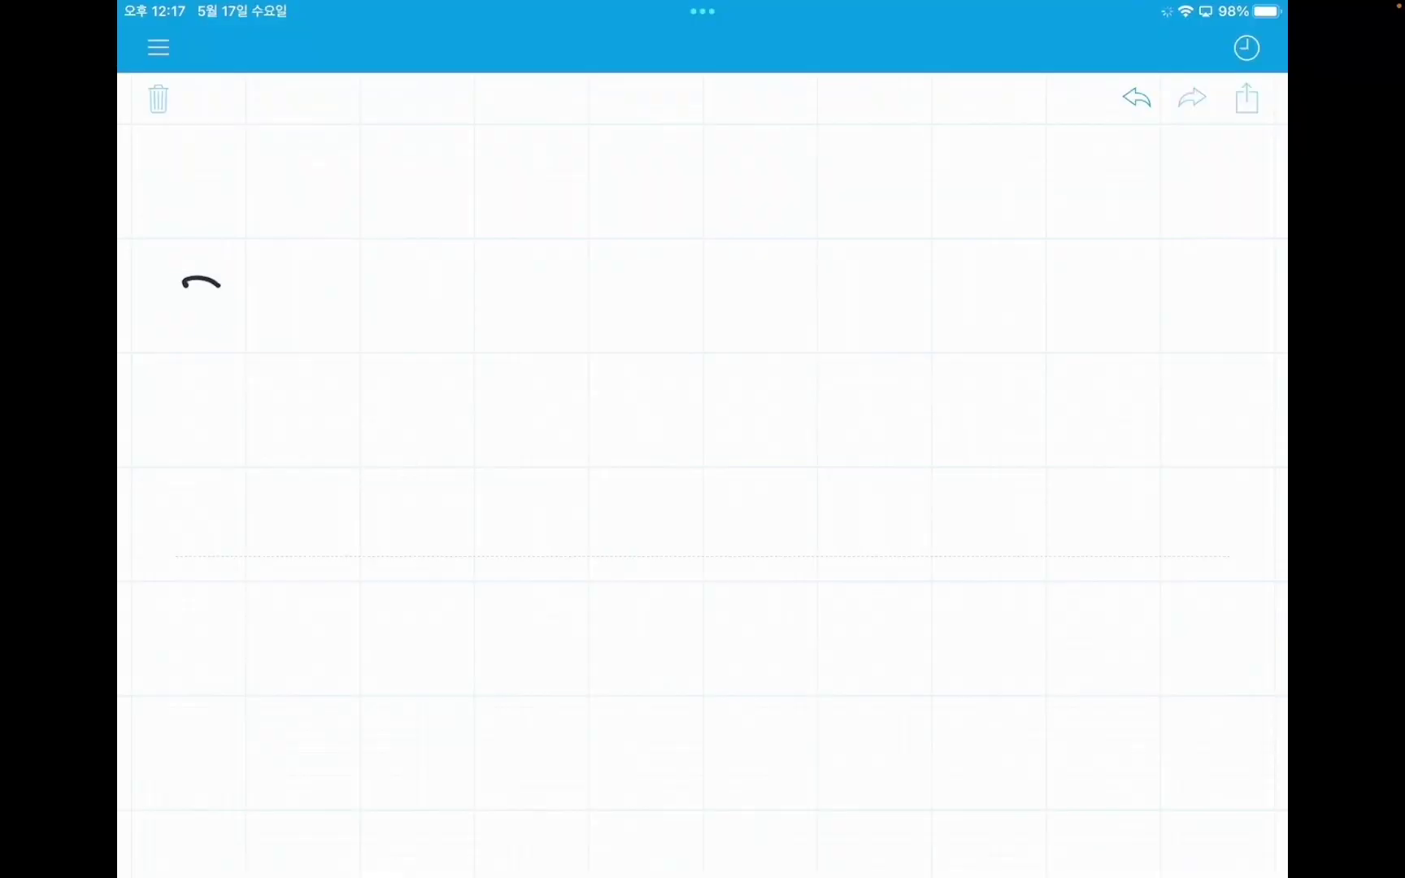
pyautogui.moveTo(269, 268); pyautogui.dragTo(275, 374)
pyautogui.moveTo(265, 301)
pyautogui.mouseDown()
pyautogui.moveTo(276, 372)
pyautogui.moveTo(326, 290)
pyautogui.moveTo(324, 348)
pyautogui.mouseUp()
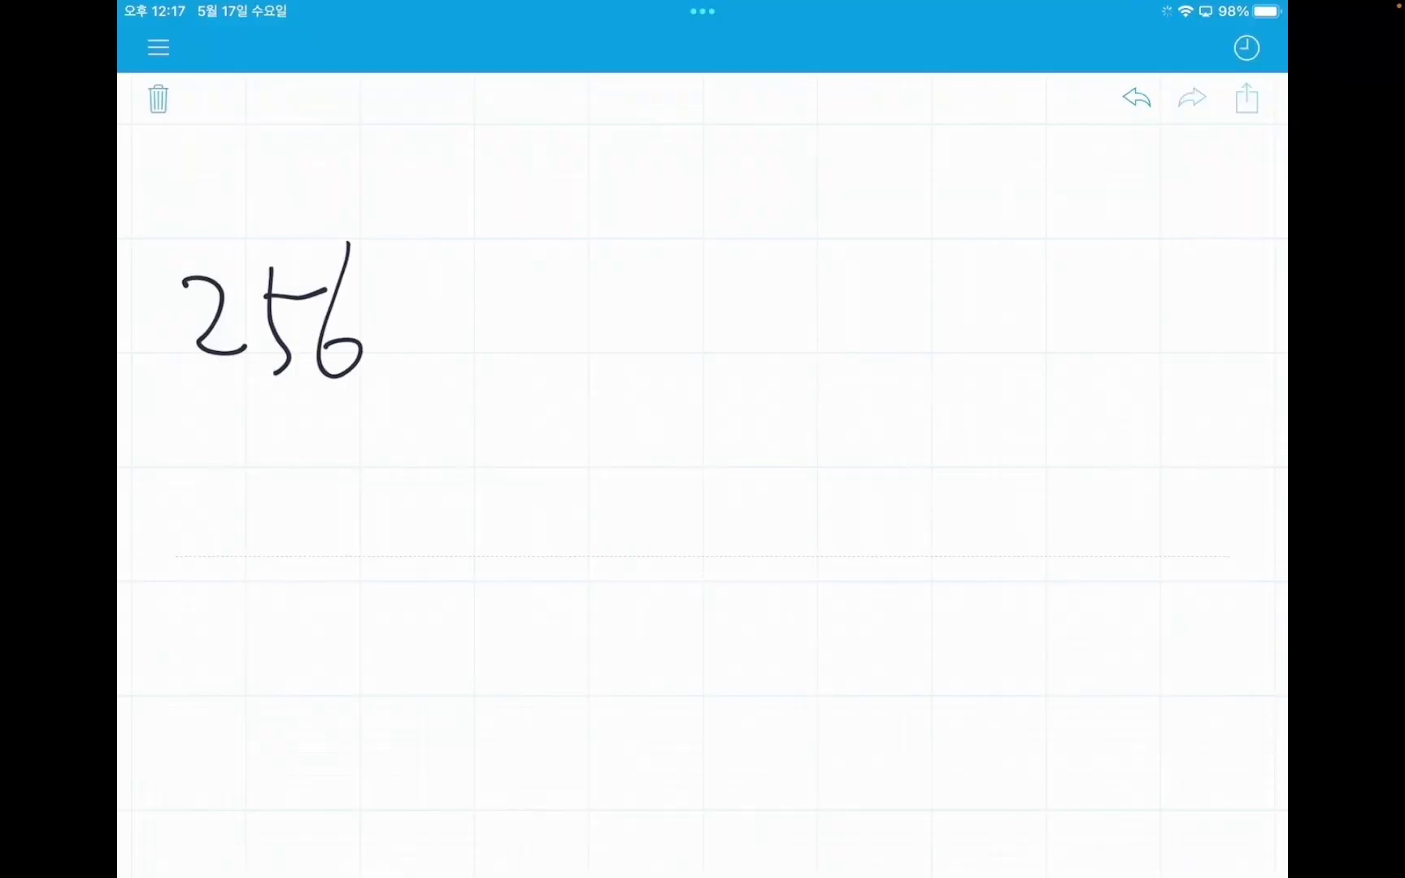
pyautogui.moveTo(453, 287); pyautogui.dragTo(387, 353)
pyautogui.moveTo(391, 298); pyautogui.dragTo(458, 337)
pyautogui.moveTo(493, 268); pyautogui.dragTo(539, 331)
pyautogui.moveTo(563, 271)
pyautogui.mouseDown()
pyautogui.moveTo(559, 332)
pyautogui.moveTo(615, 269)
pyautogui.mouseUp()
pyautogui.moveTo(652, 228); pyautogui.dragTo(625, 322)
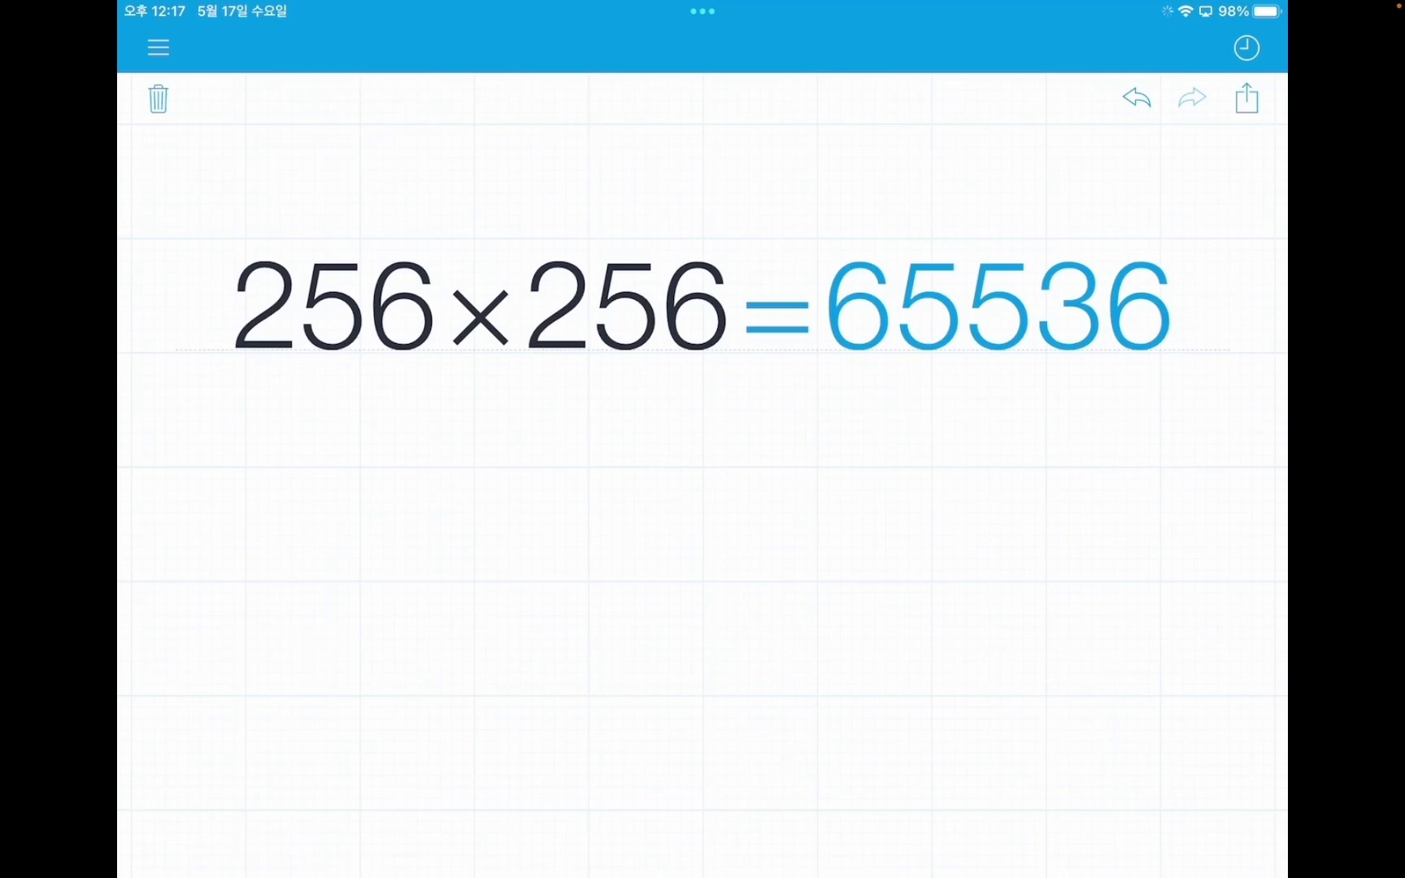
# Clear the previous calculation and handwrite 65536×256 in its place.
pyautogui.moveTo(219, 294); pyautogui.dragTo(762, 296)
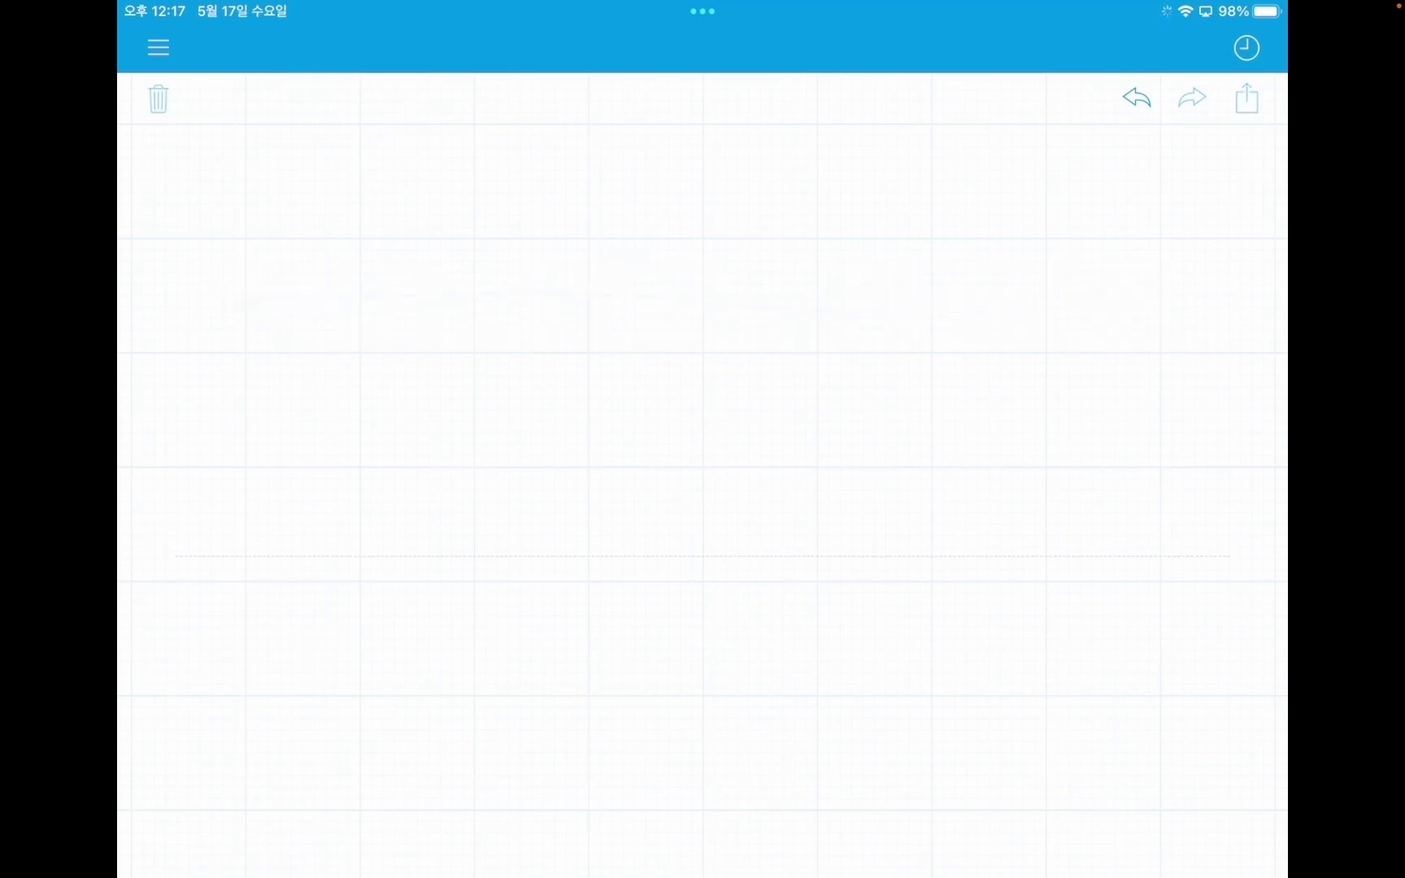
pyautogui.moveTo(340, 208); pyautogui.dragTo(284, 318)
pyautogui.moveTo(358, 259); pyautogui.dragTo(355, 347)
pyautogui.moveTo(352, 294)
pyautogui.mouseDown()
pyautogui.moveTo(404, 281)
pyautogui.moveTo(406, 358)
pyautogui.mouseUp()
pyautogui.moveTo(404, 288)
pyautogui.mouseDown()
pyautogui.moveTo(465, 287)
pyautogui.moveTo(471, 352)
pyautogui.moveTo(450, 355)
pyautogui.mouseUp()
pyautogui.moveTo(570, 237); pyautogui.dragTo(543, 346)
pyautogui.moveTo(665, 285); pyautogui.dragTo(603, 360)
pyautogui.moveTo(592, 299); pyautogui.dragTo(672, 356)
pyautogui.moveTo(690, 285); pyautogui.dragTo(743, 352)
pyautogui.moveTo(780, 264); pyautogui.dragTo(770, 355)
pyautogui.moveTo(769, 290); pyautogui.dragTo(829, 290)
pyautogui.moveTo(853, 230); pyautogui.dragTo(805, 334)
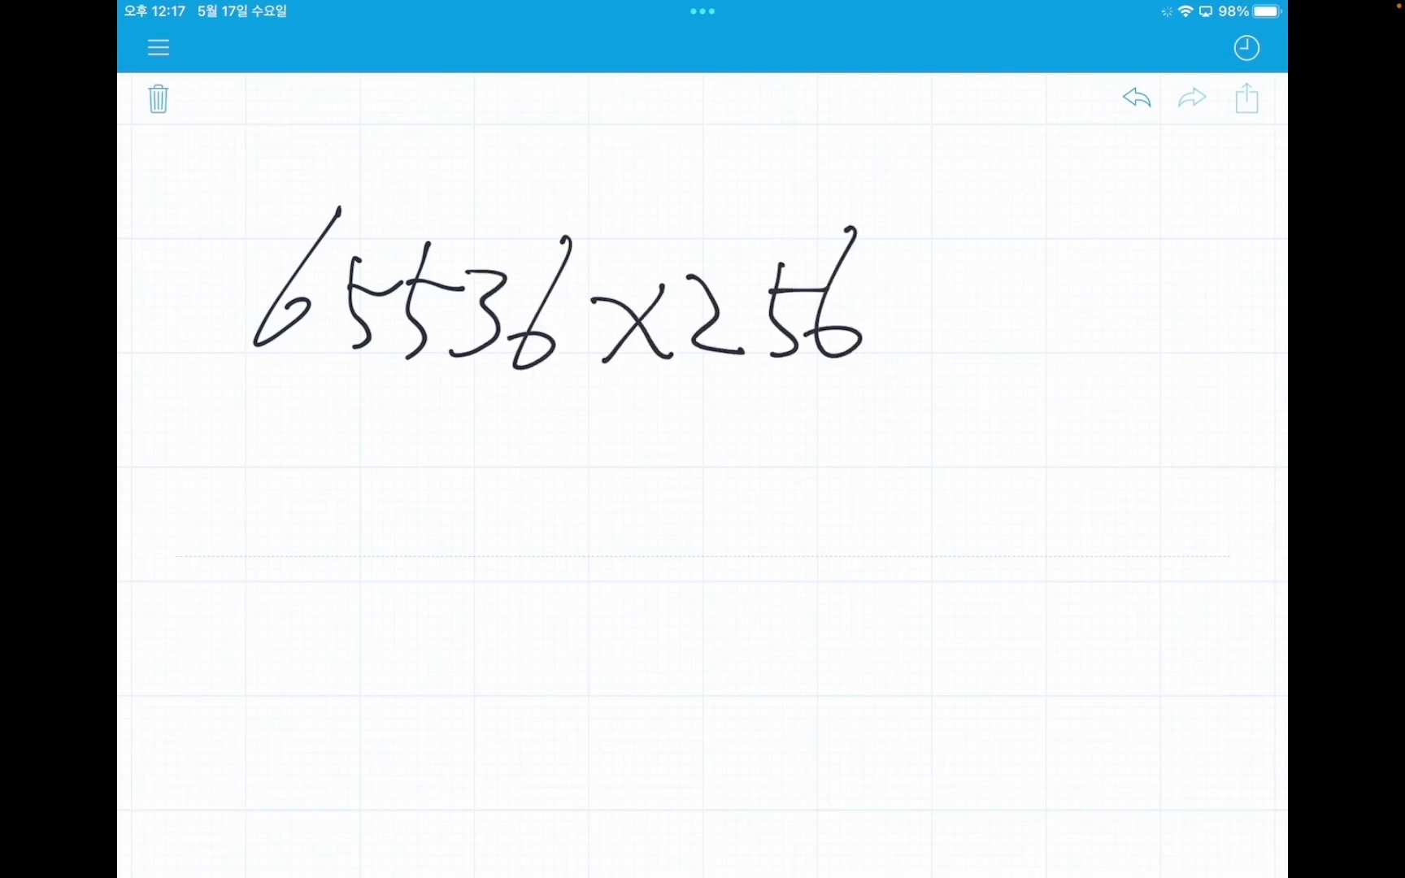
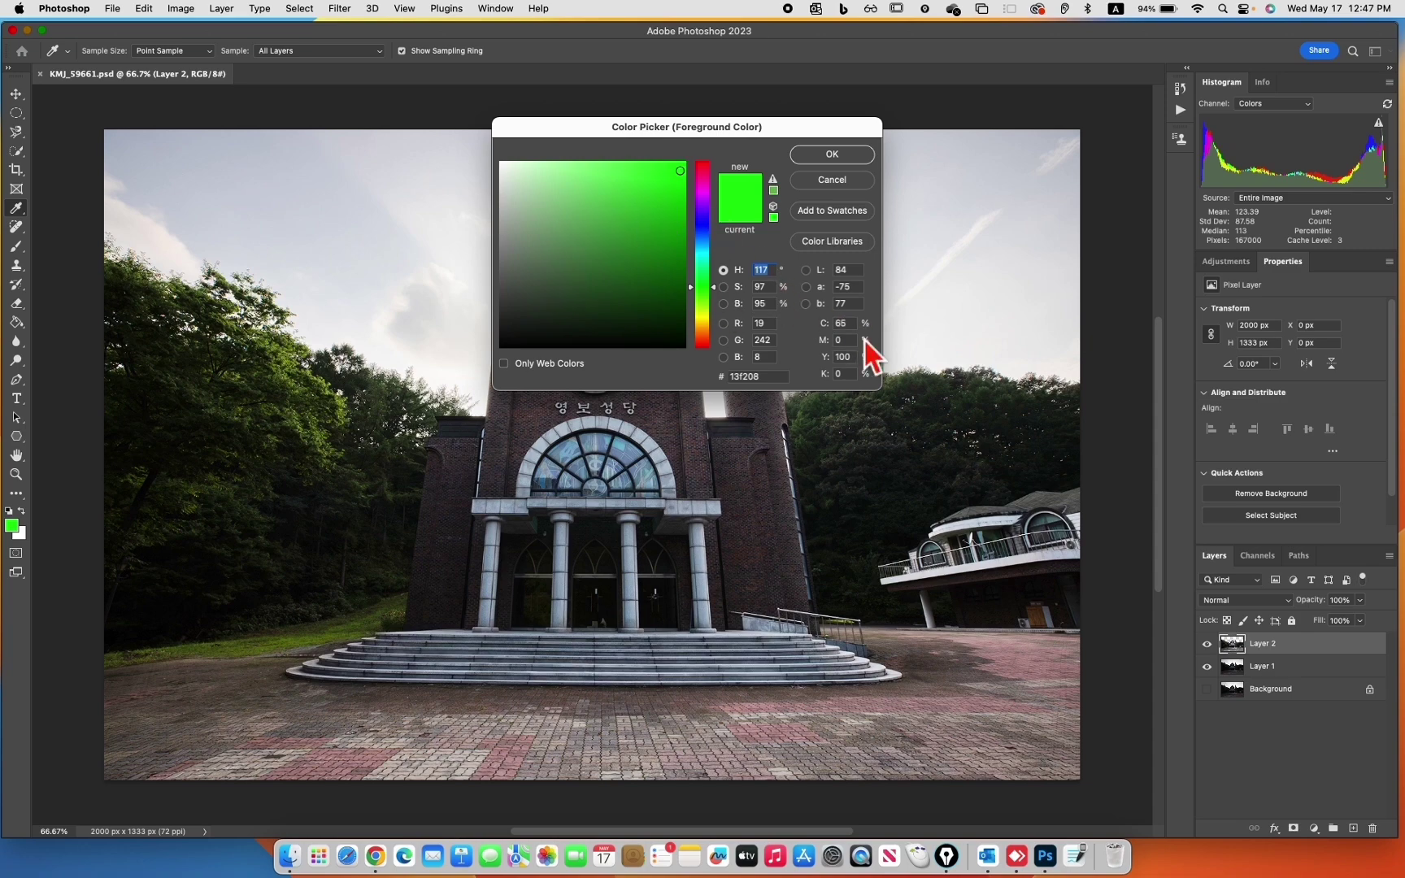
# In Photoshop's foreground colour picker, try hue values of 0, 120 and 60 degrees in turn.
pyautogui.write('0')
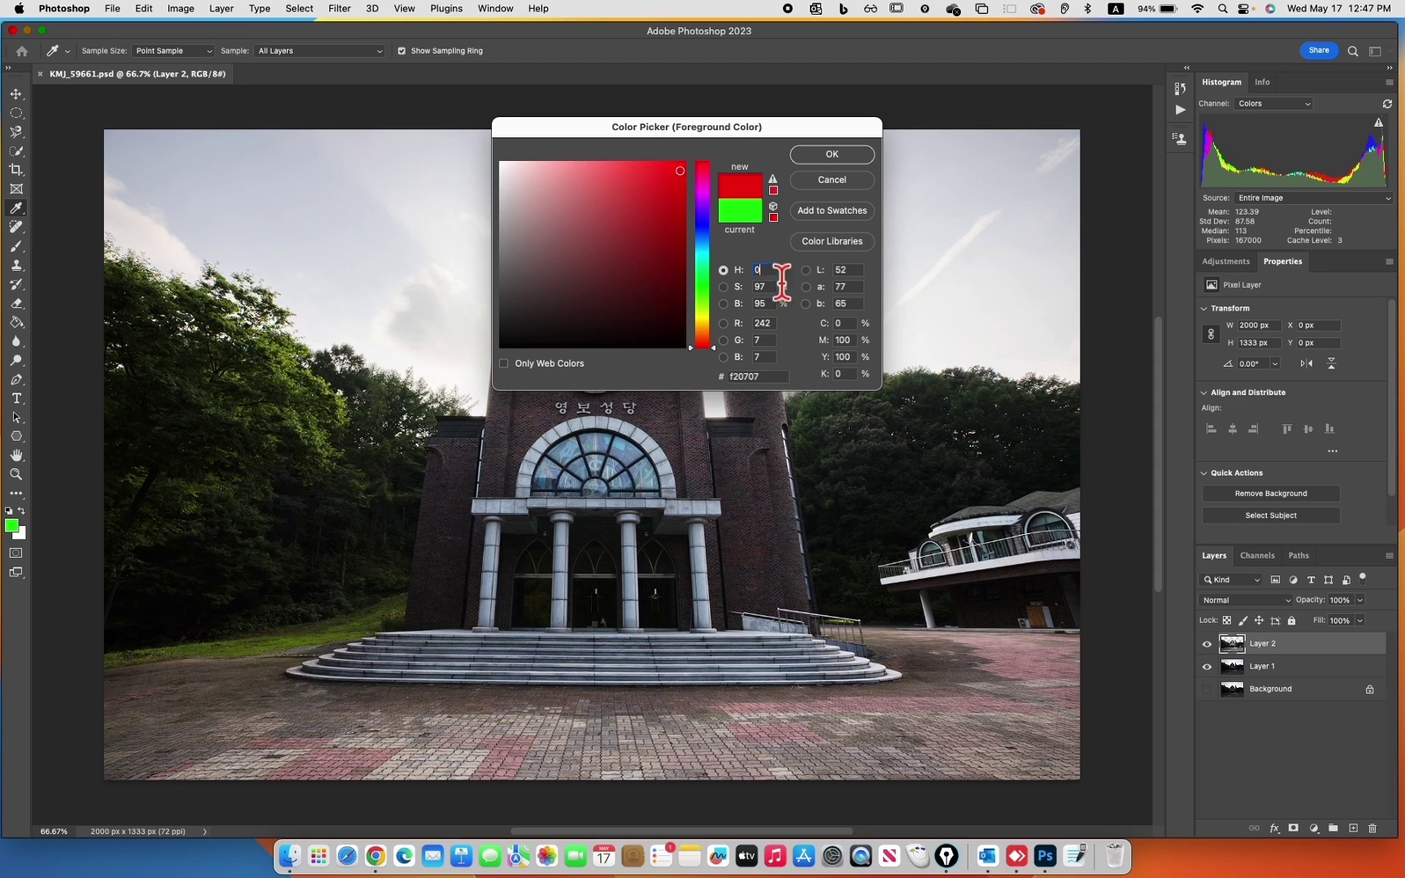
pyautogui.moveTo(771, 265); pyautogui.dragTo(750, 271)
pyautogui.write('12')
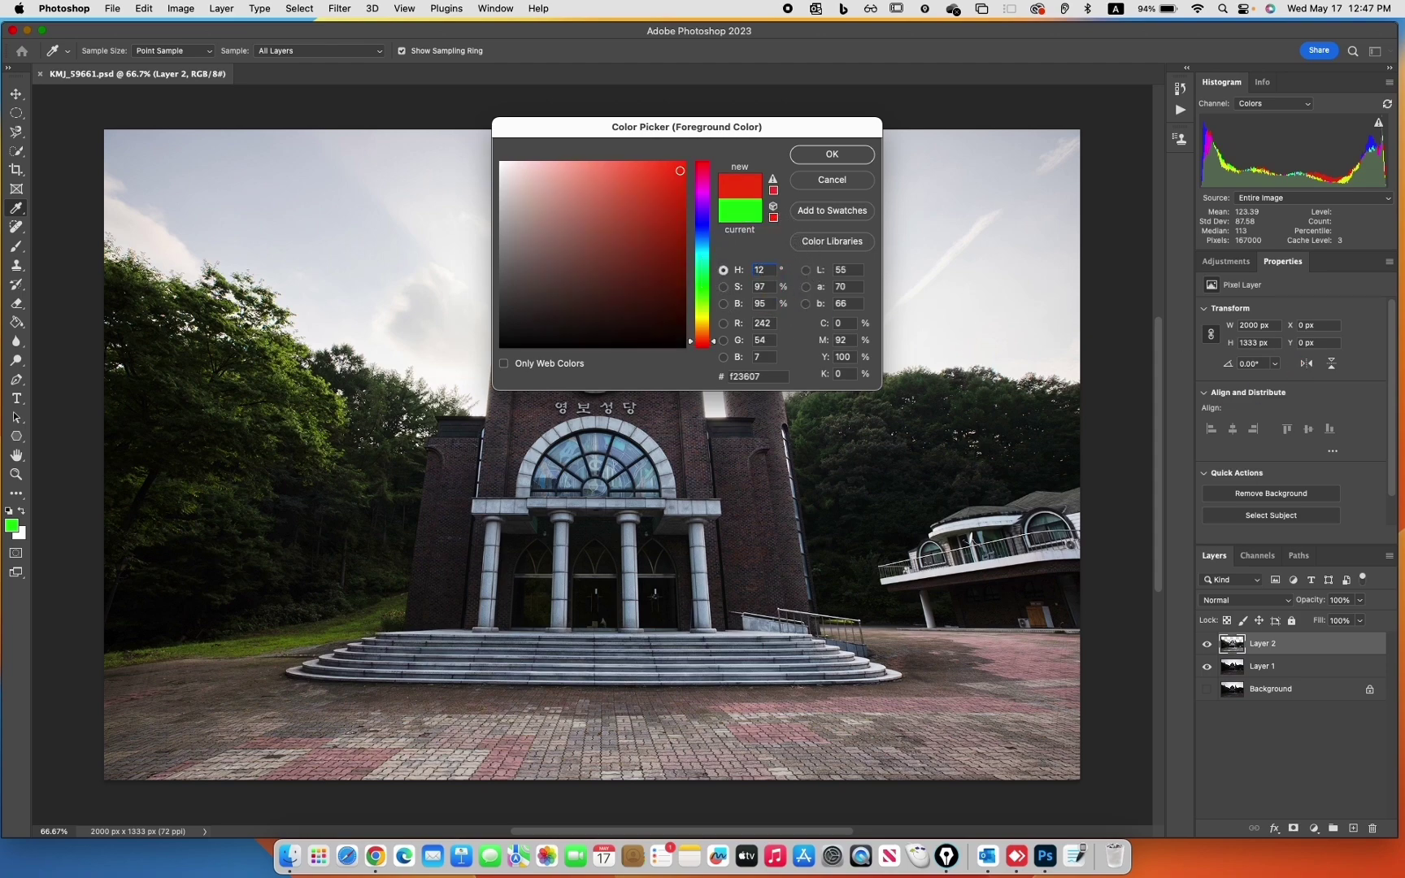
pyautogui.write('0')
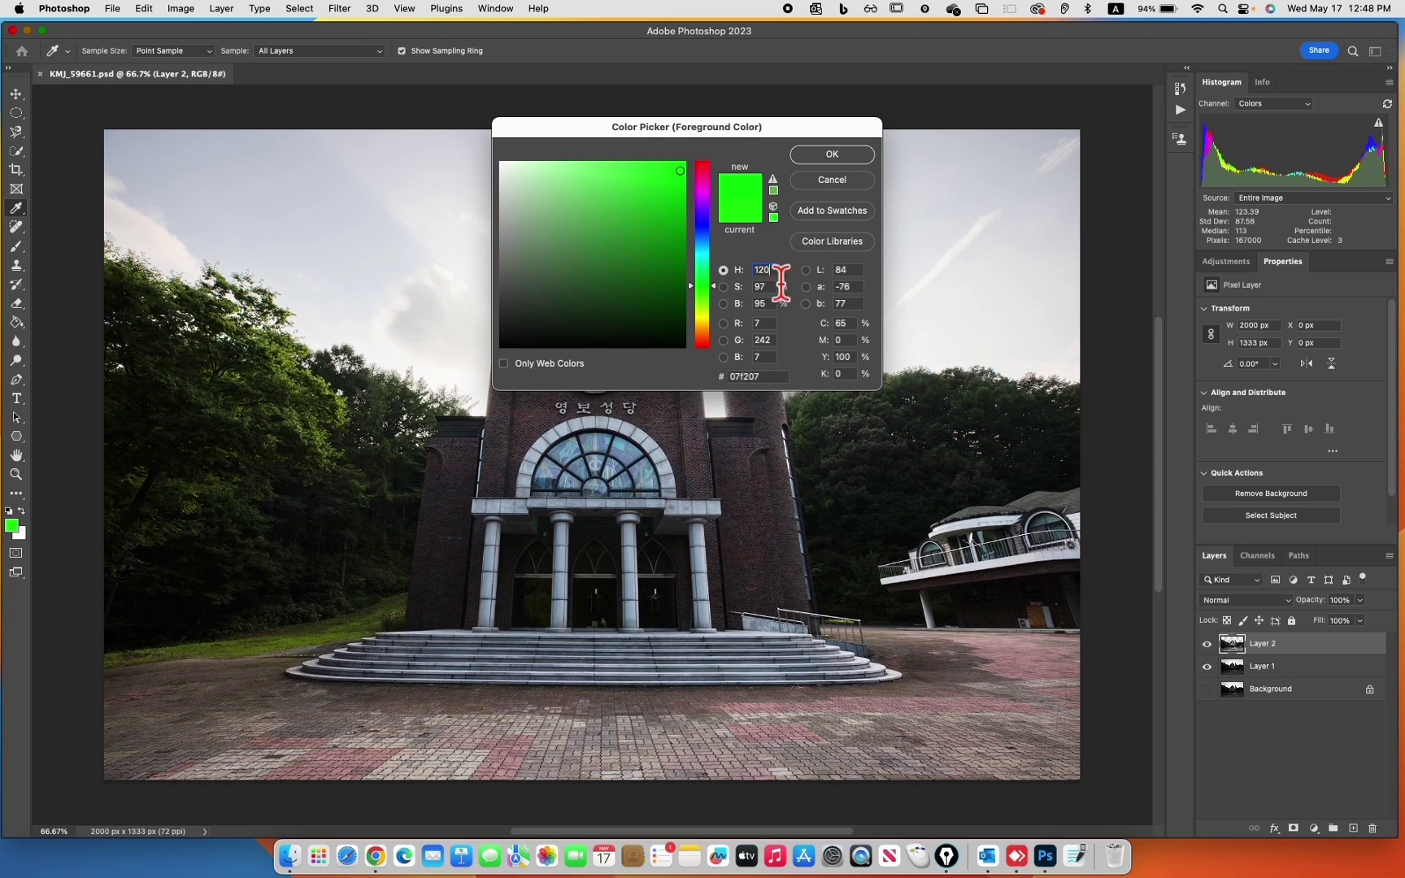
pyautogui.click(774, 267)
pyautogui.write('60')
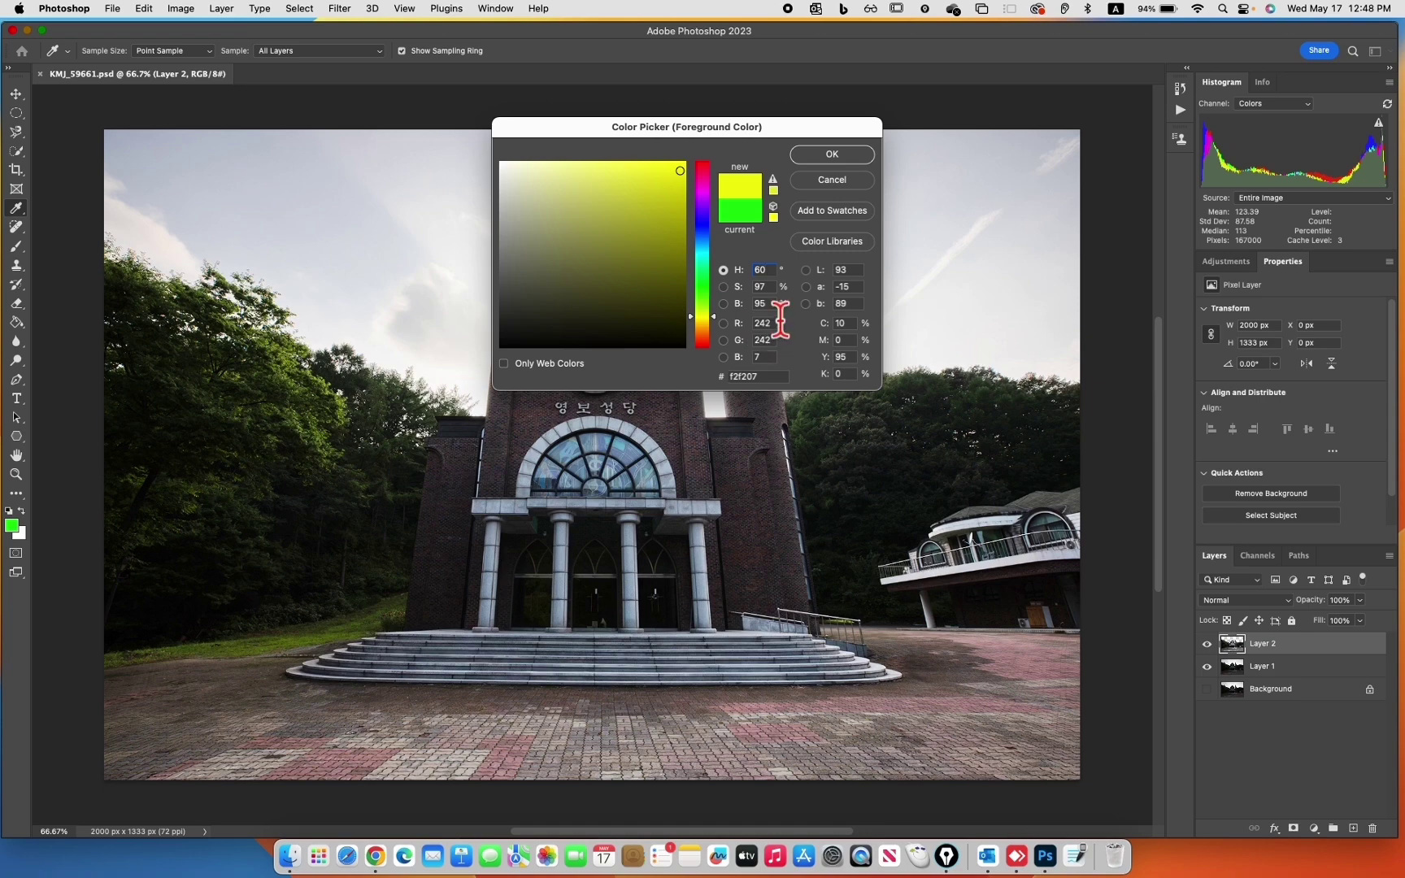
# Set both the saturation and the brightness of the foreground colour to 100%.
pyautogui.click(761, 287)
pyautogui.write('1')
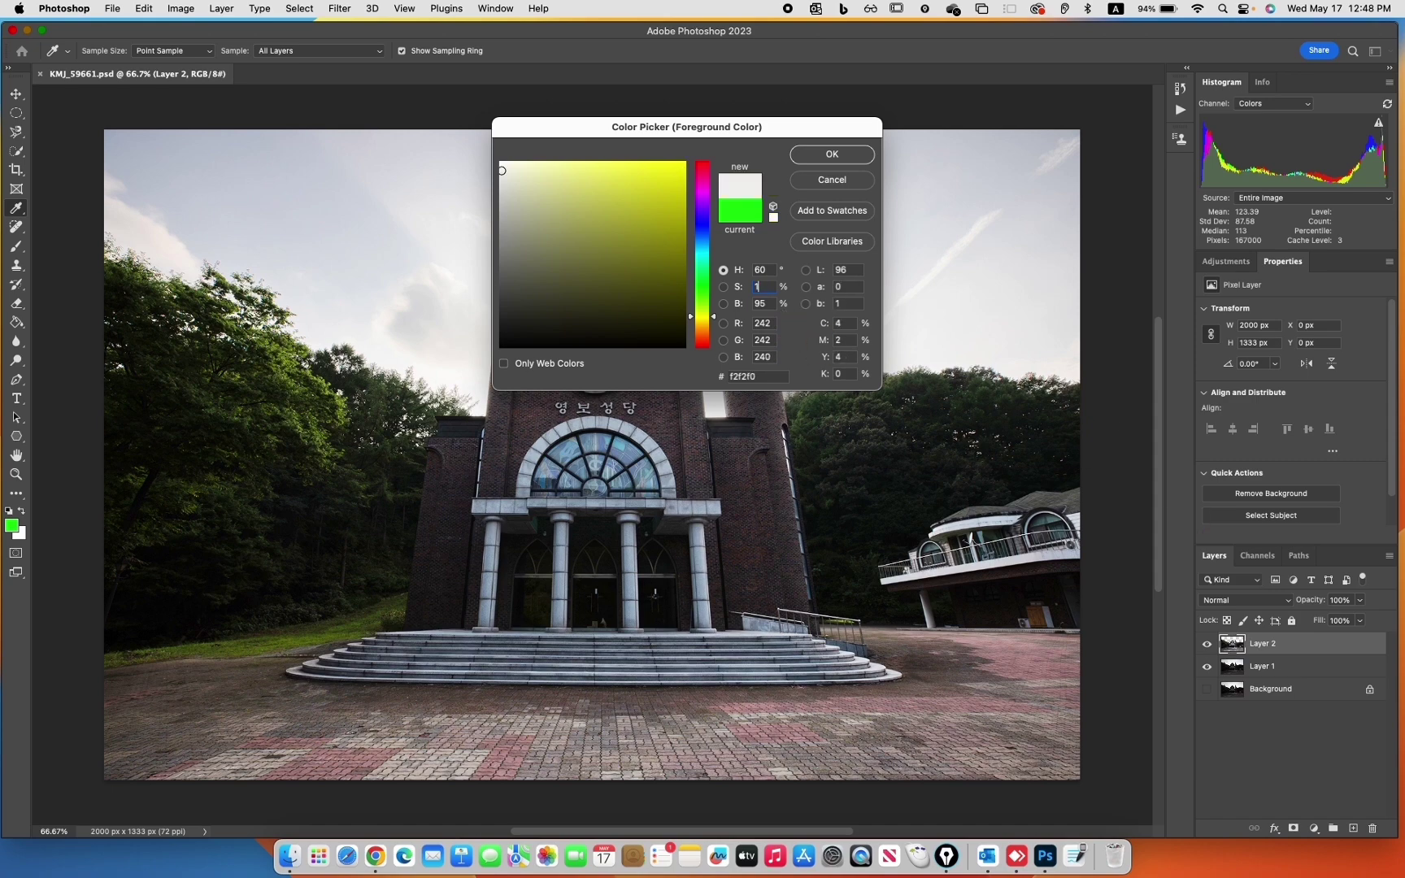
pyautogui.write('00')
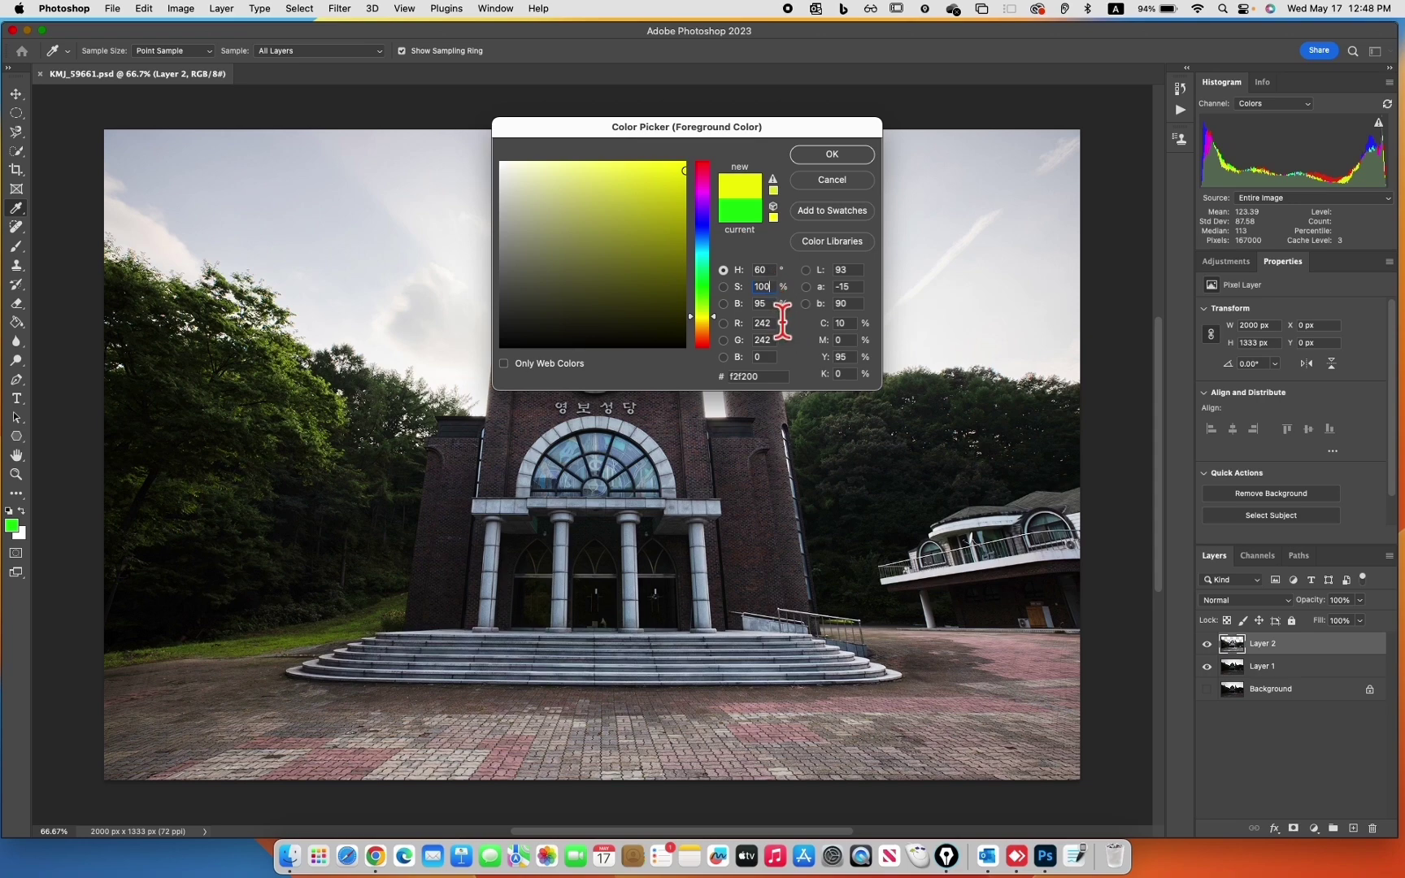
pyautogui.press('Tab')
pyautogui.write('100')
# Set the colour's saturation and brightness to 50% each, and reduce the saturation to 0%.
pyautogui.moveTo(774, 285); pyautogui.dragTo(746, 289)
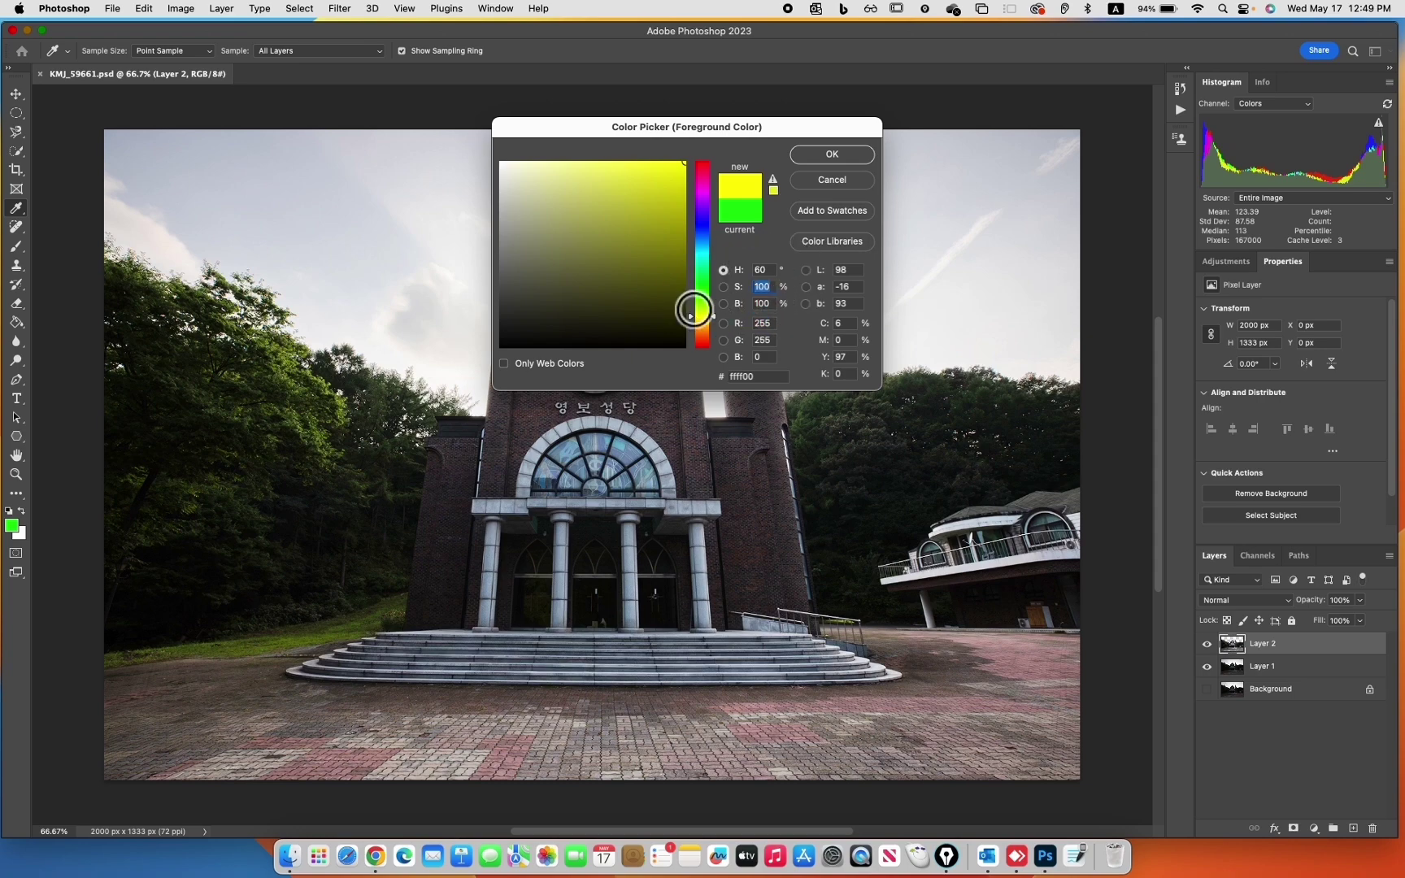
pyautogui.write('50')
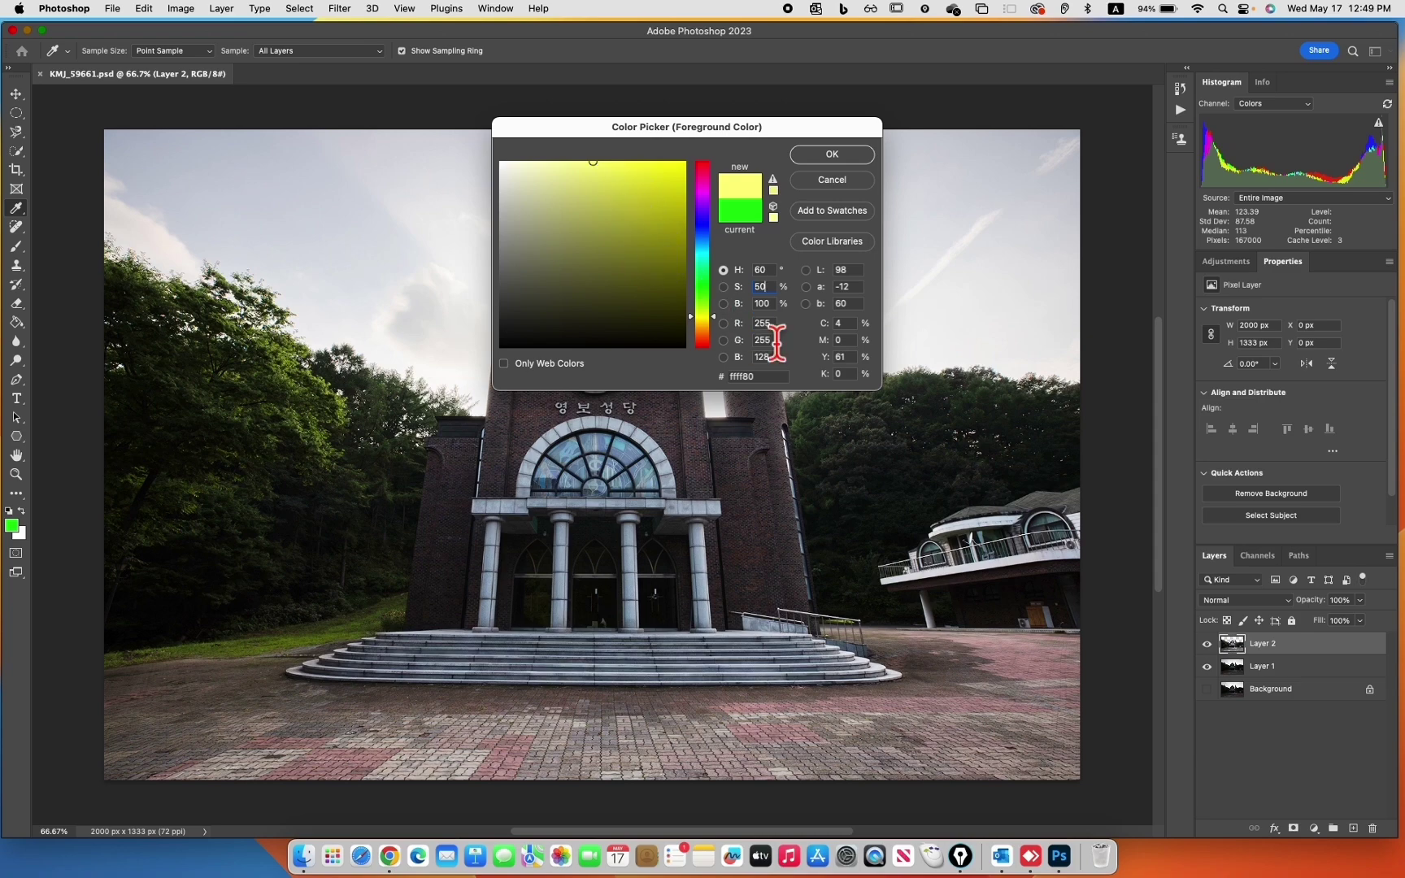
pyautogui.click(768, 304)
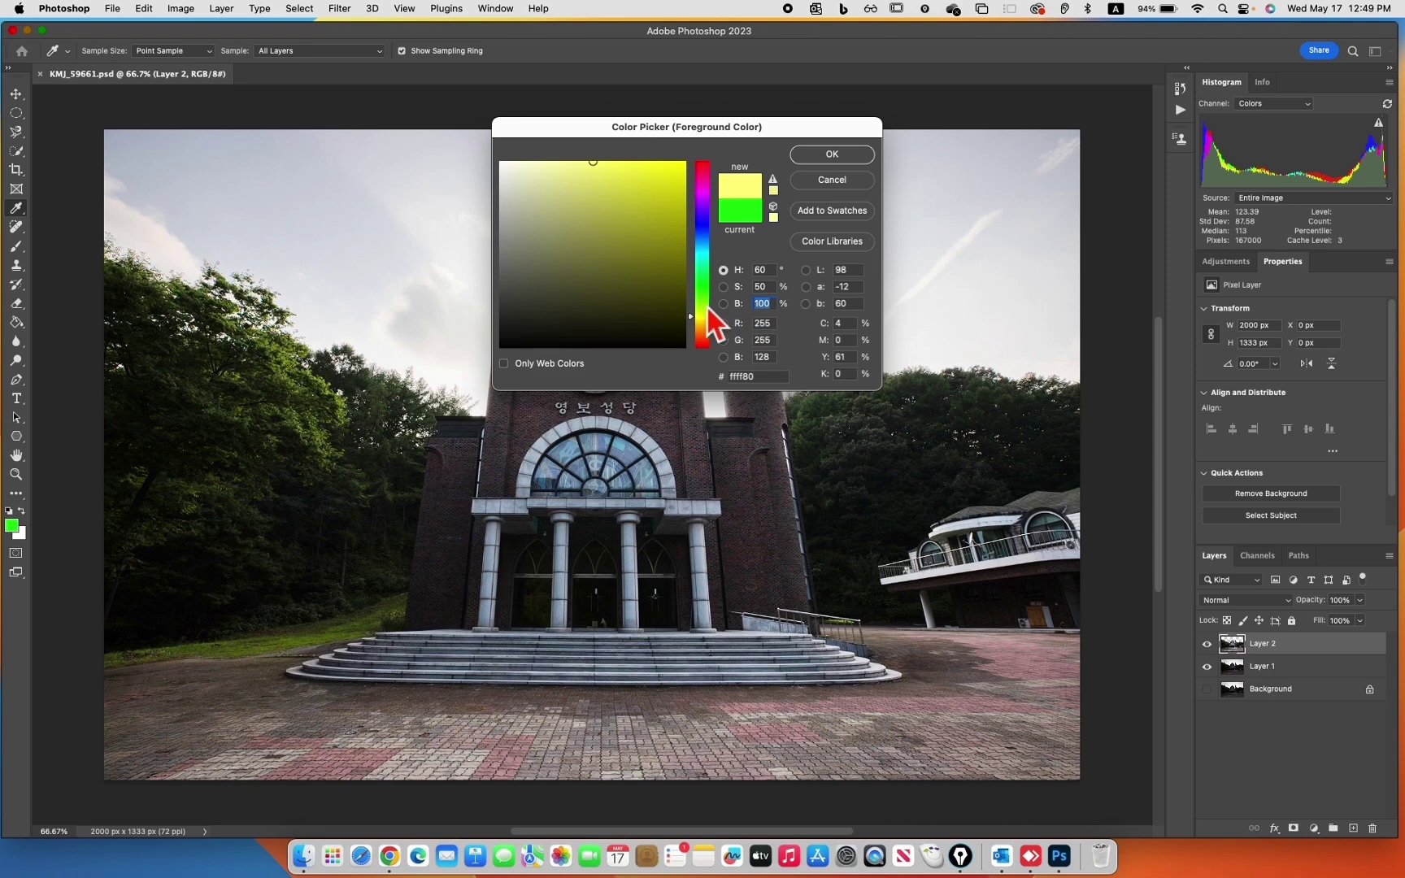
pyautogui.write('50')
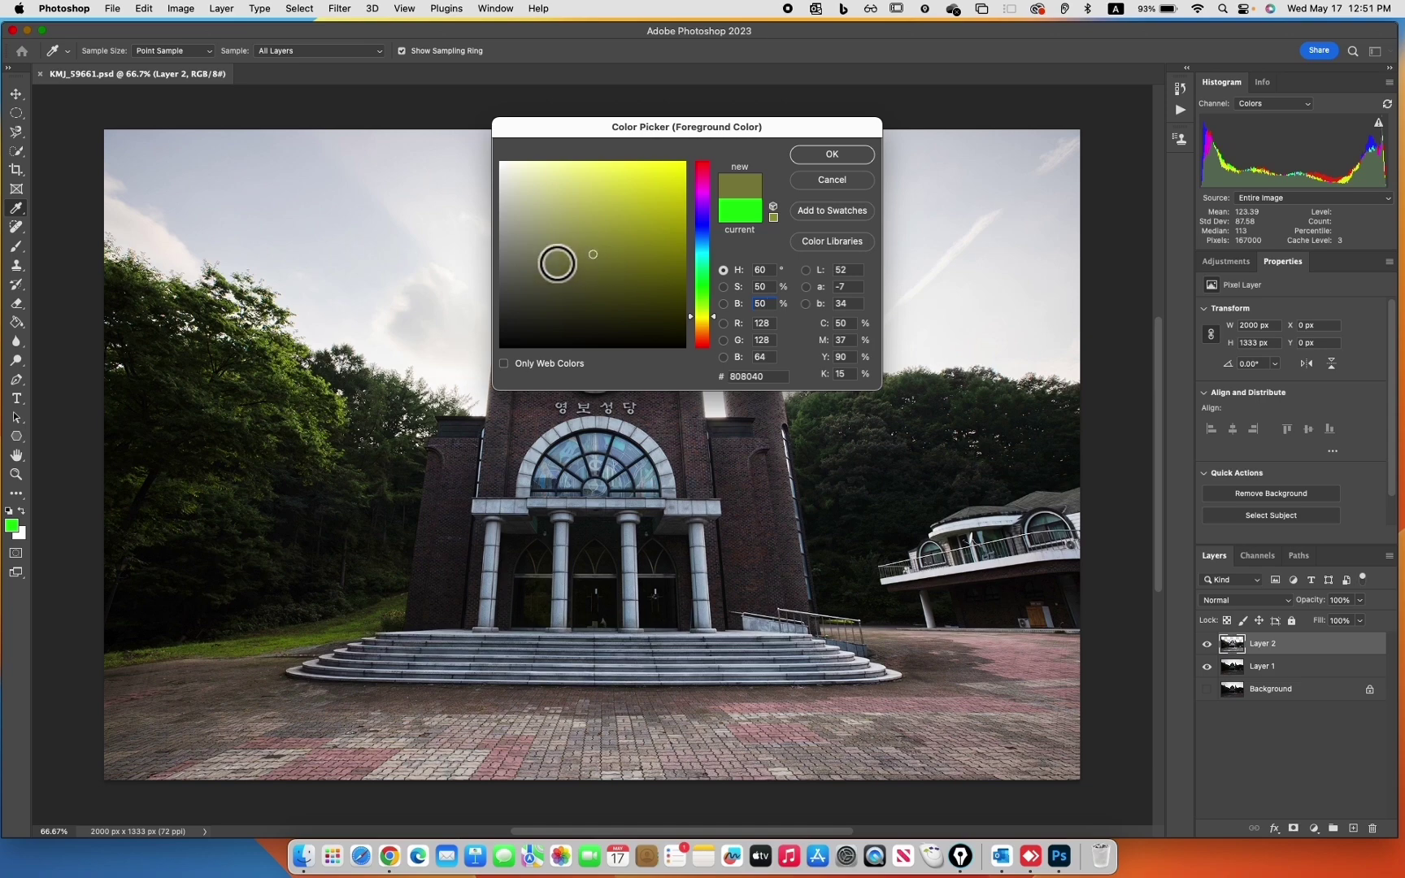
pyautogui.click(773, 287)
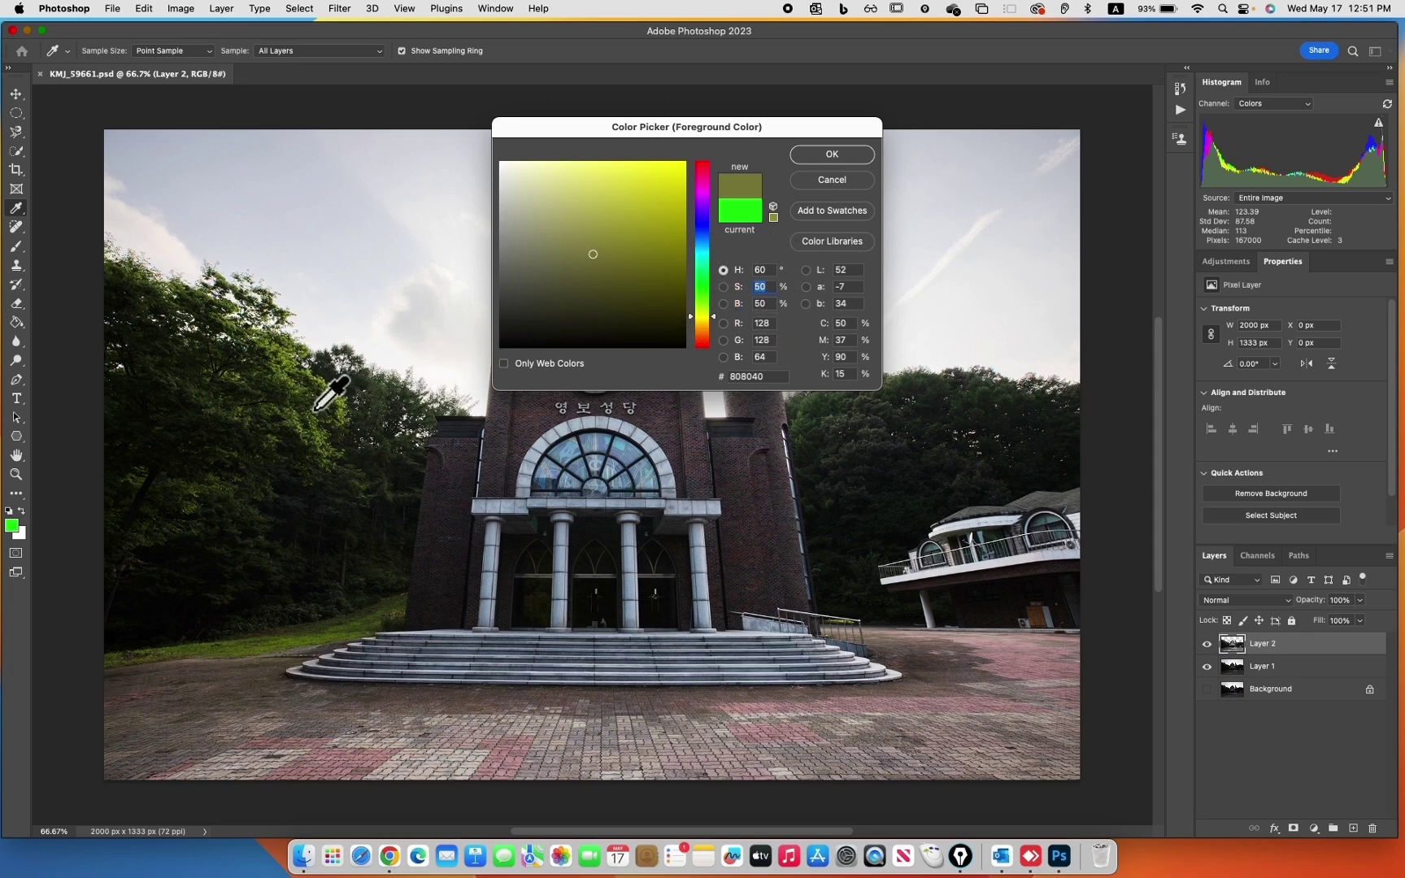
pyautogui.write('0')
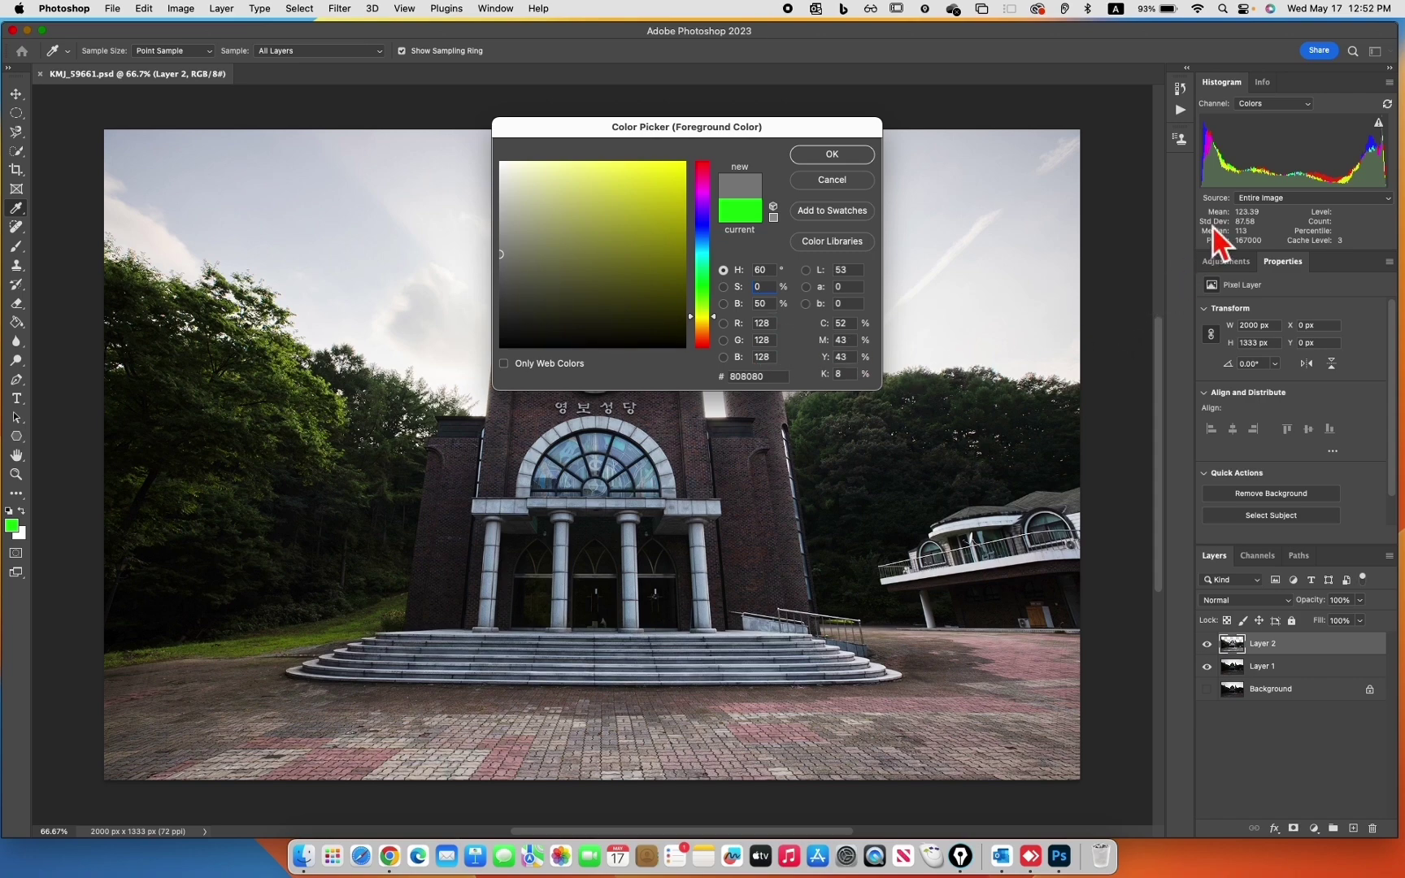
# Show the Info readout and cancel the foreground colour change.
pyautogui.click(1268, 85)
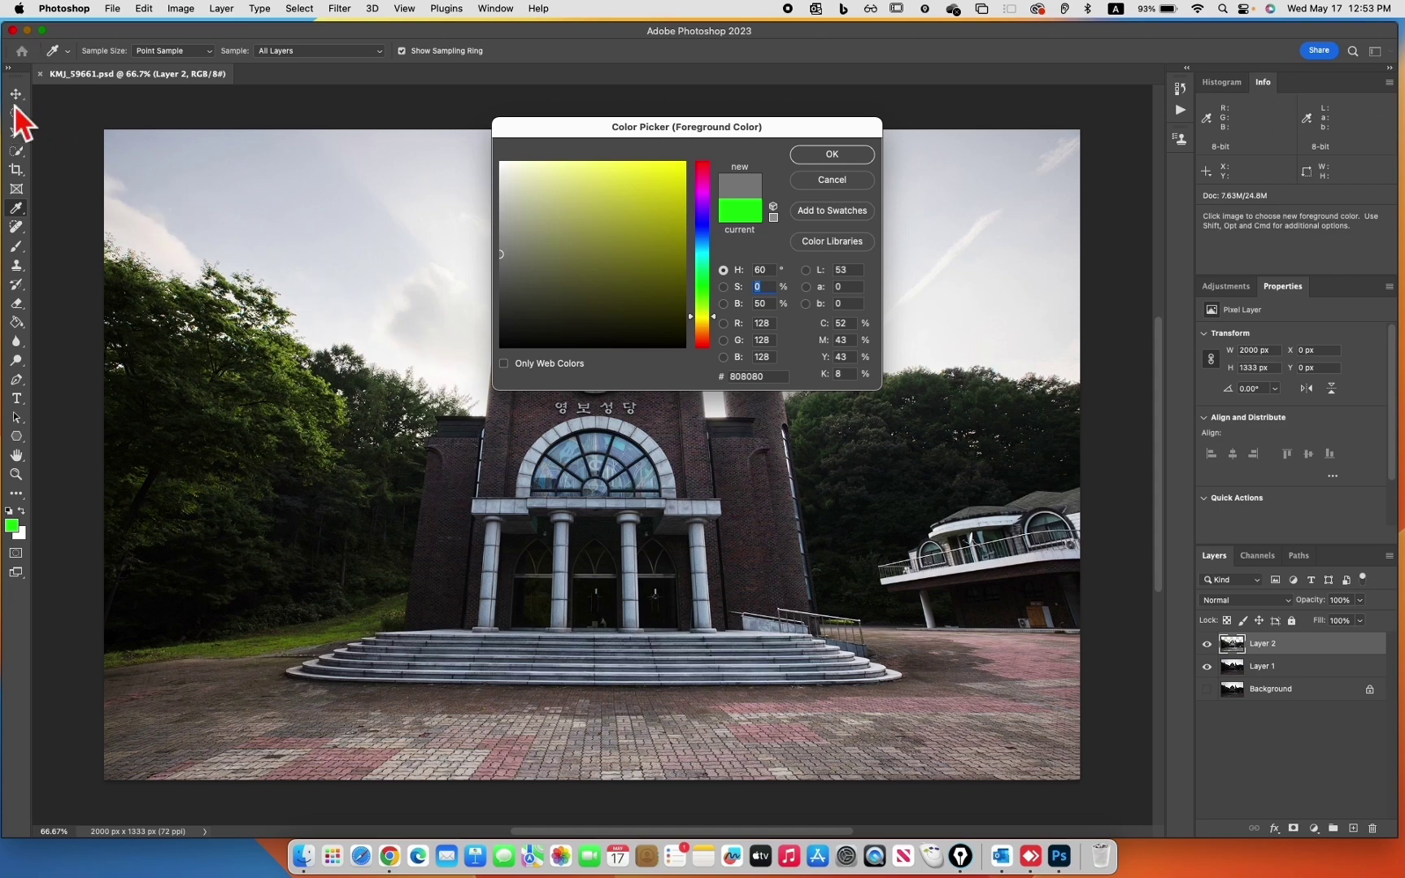
pyautogui.click(849, 182)
# Sample the dark brick colour beside the top of the church's arched window as the foreground colour with the Eyedropper.
pyautogui.press('z')
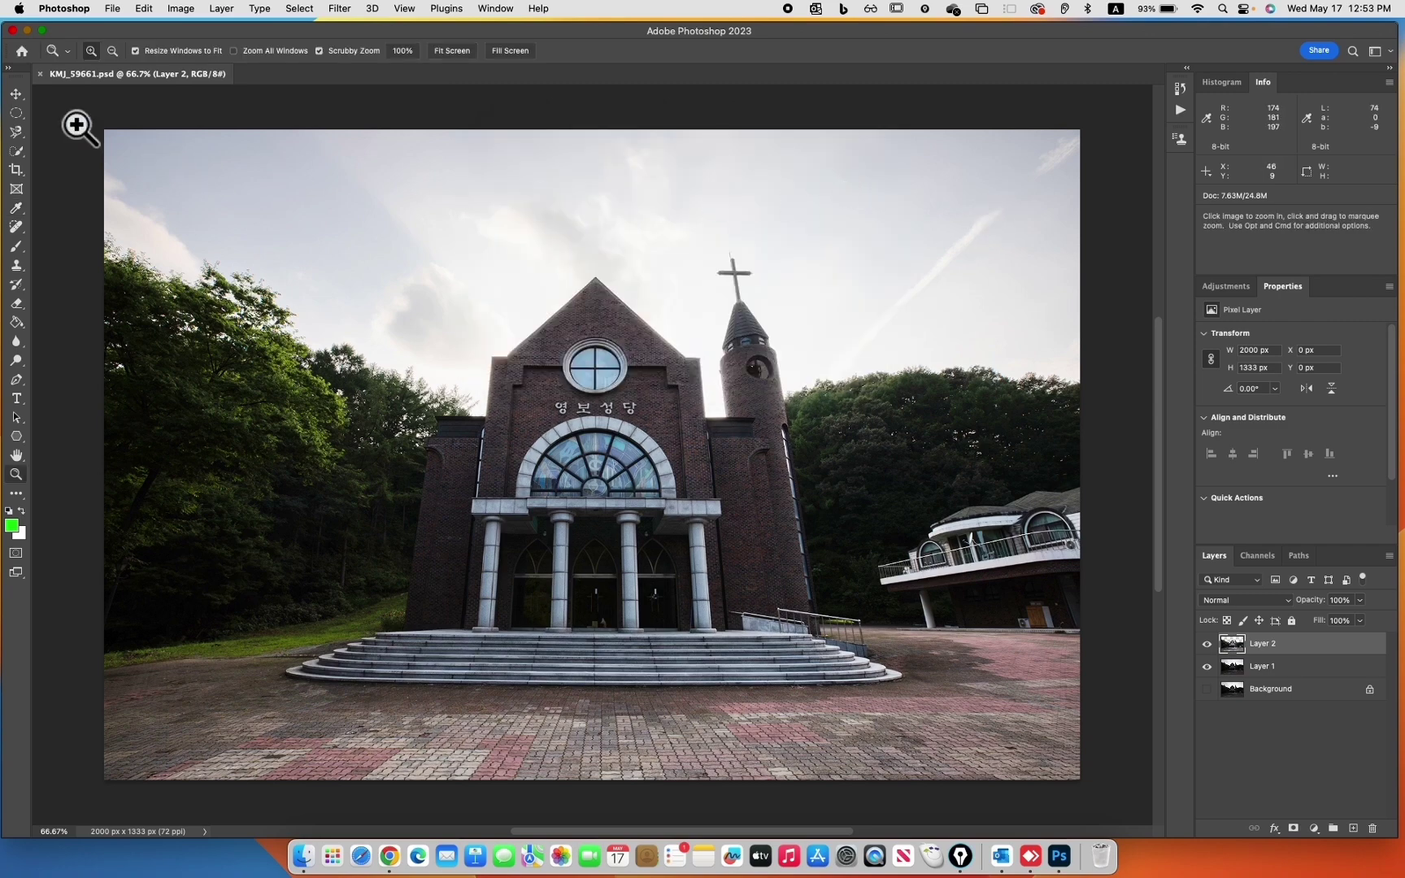
pyautogui.press('v')
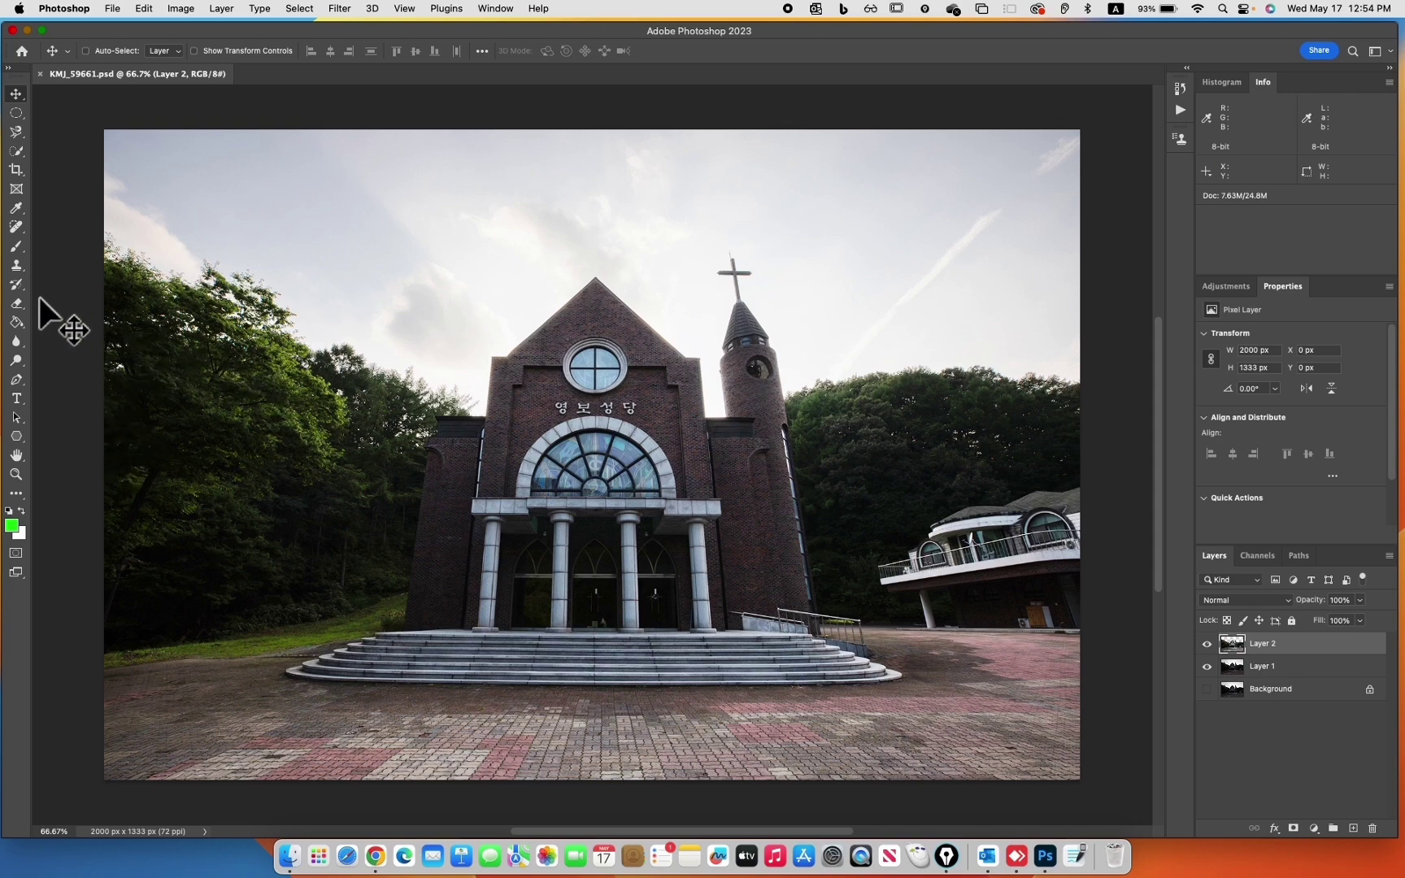
pyautogui.click(26, 213)
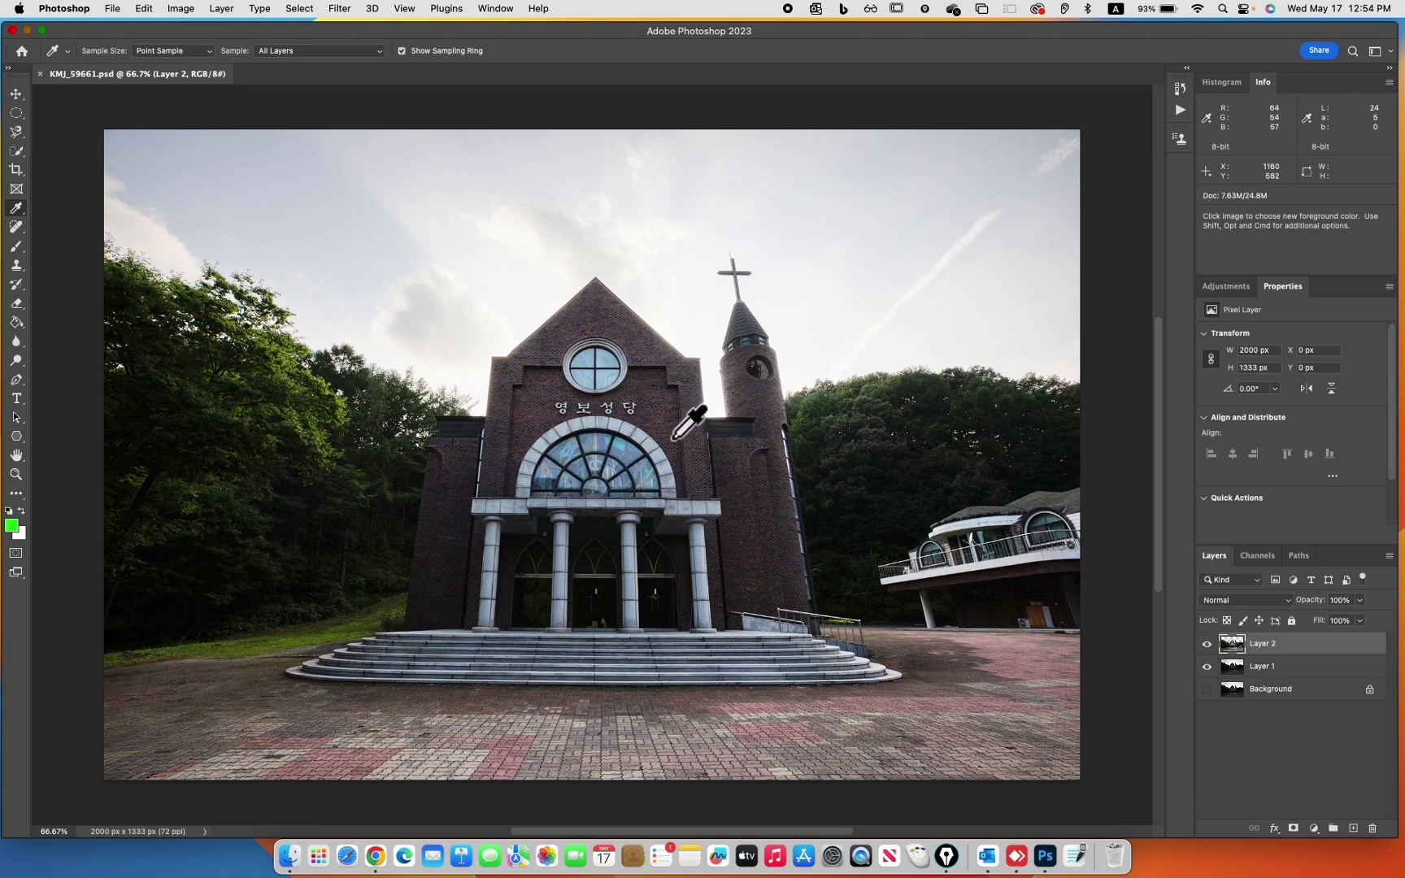
pyautogui.click(671, 410)
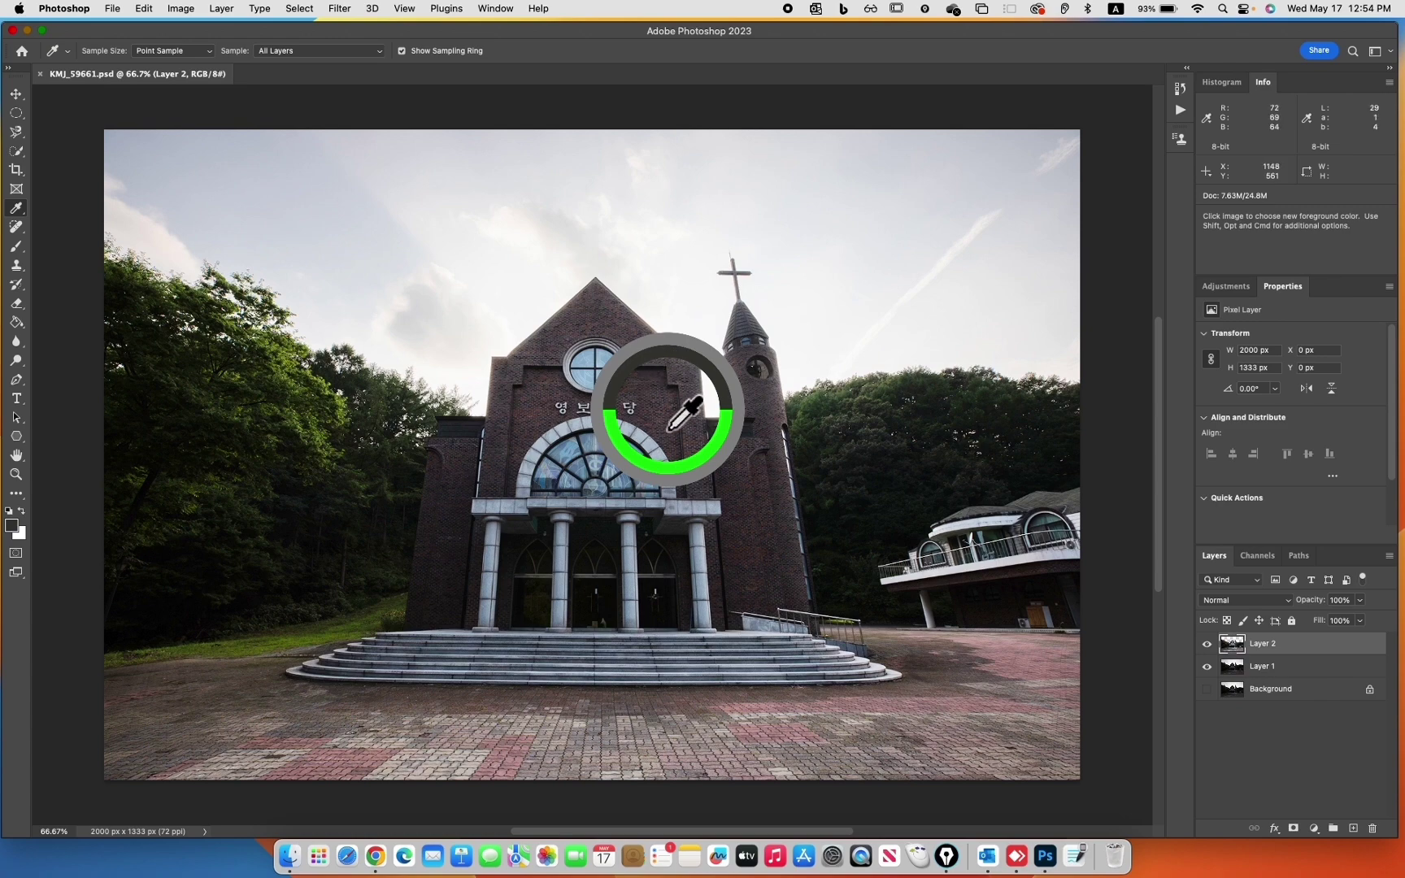
pyautogui.moveTo(670, 429); pyautogui.dragTo(669, 429)
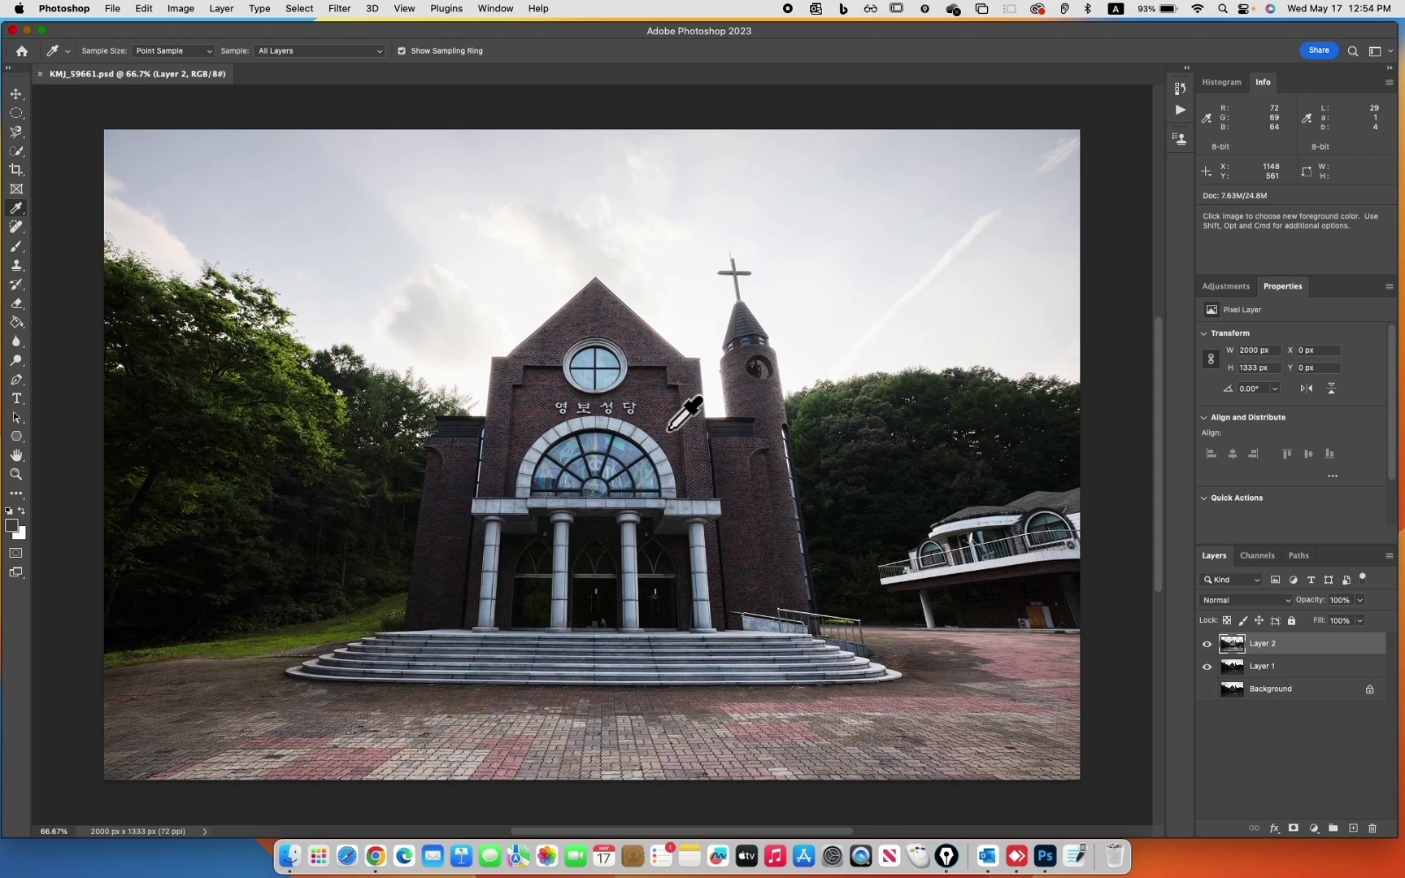
# Add a Curves adjustment layer above Layer 2 and try darkening the photo with a lowered RGB midpoint, removing that point again.
pyautogui.click(1316, 831)
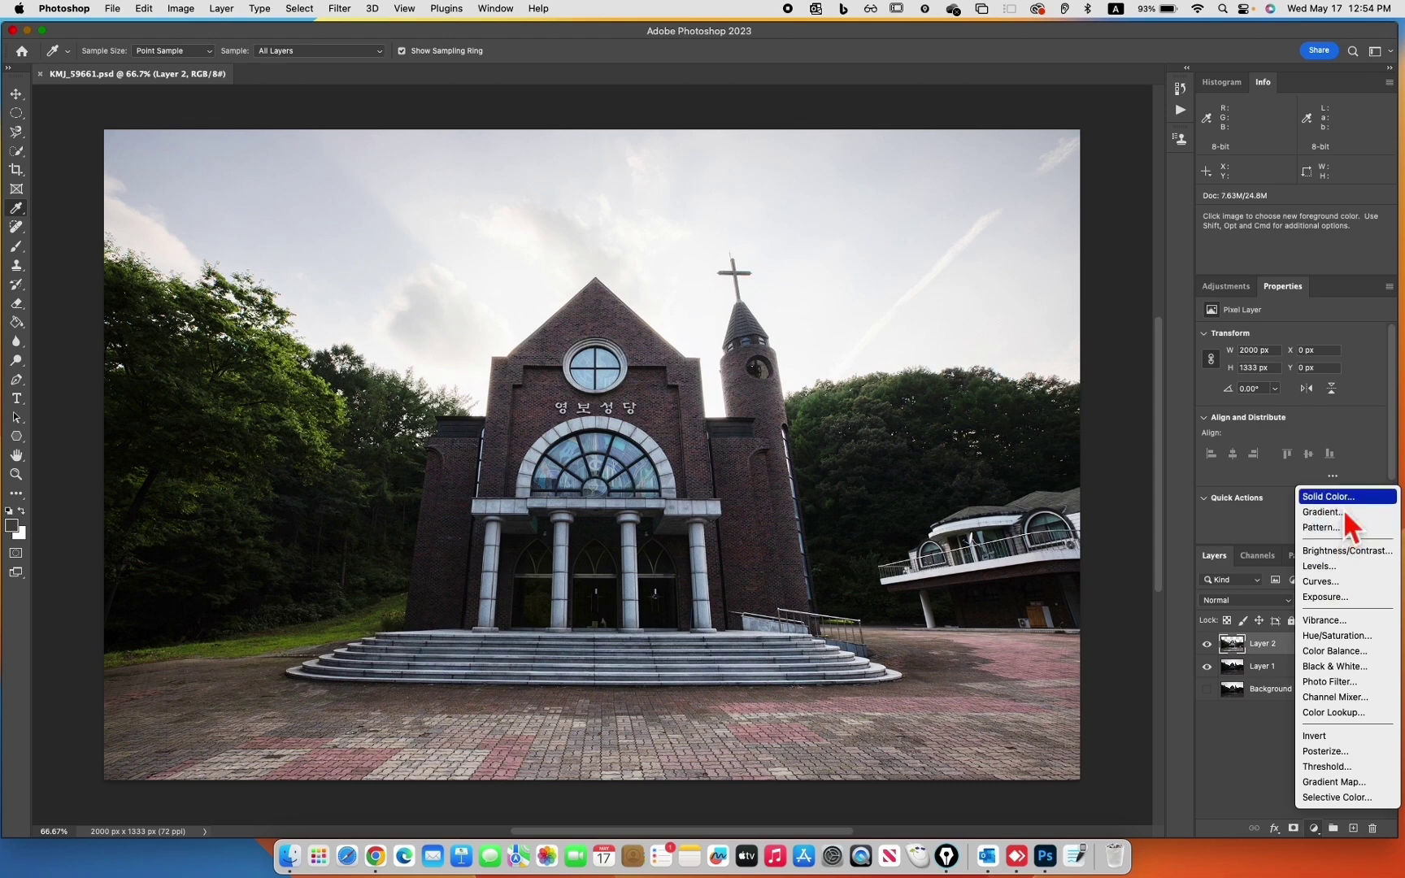
pyautogui.click(1339, 582)
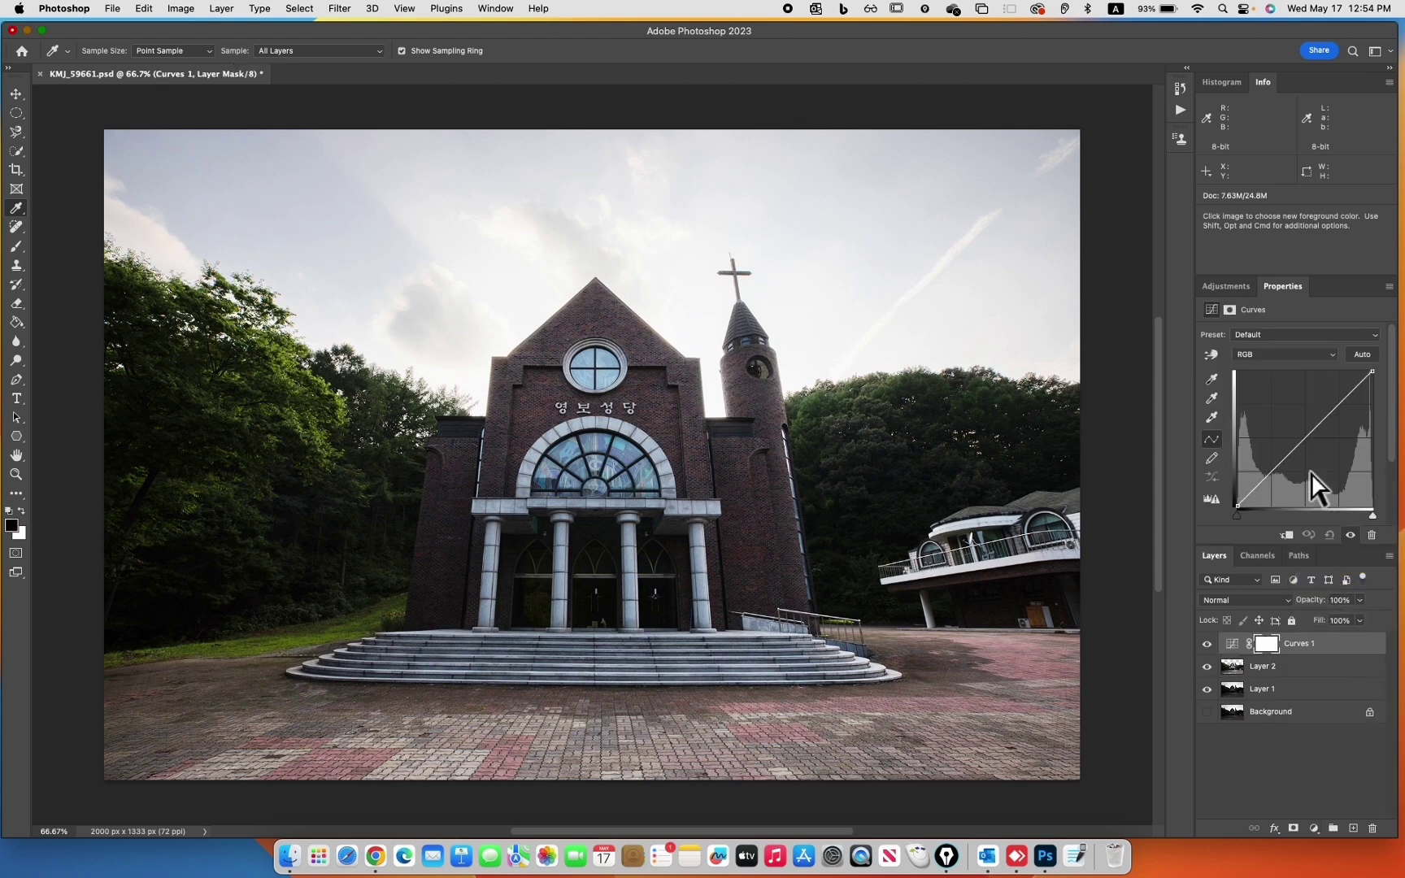
pyautogui.click(1304, 448)
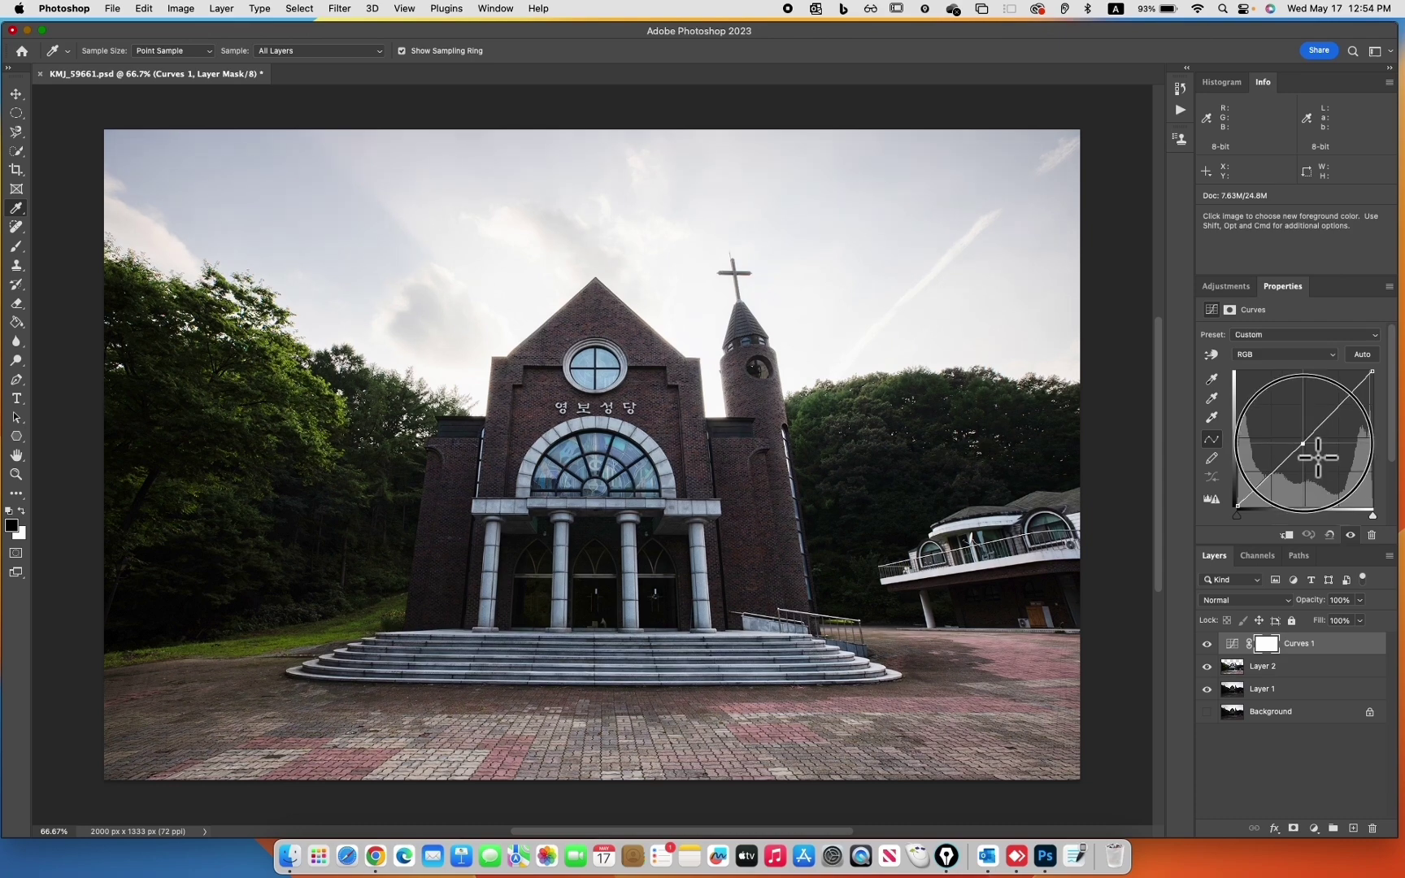
pyautogui.moveTo(1304, 448); pyautogui.dragTo(1309, 455)
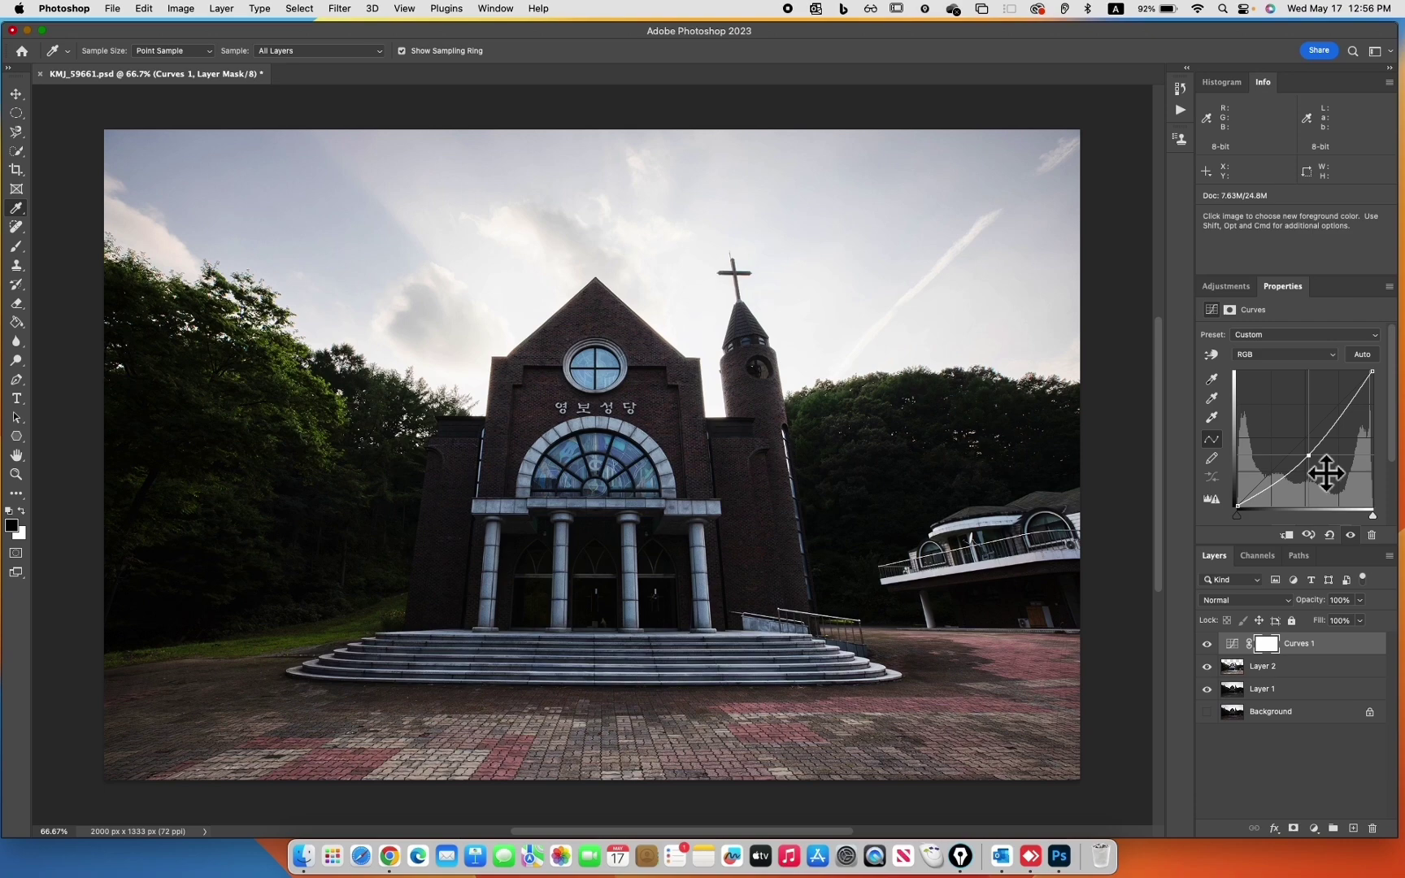
pyautogui.moveTo(1311, 458); pyautogui.dragTo(1035, 476)
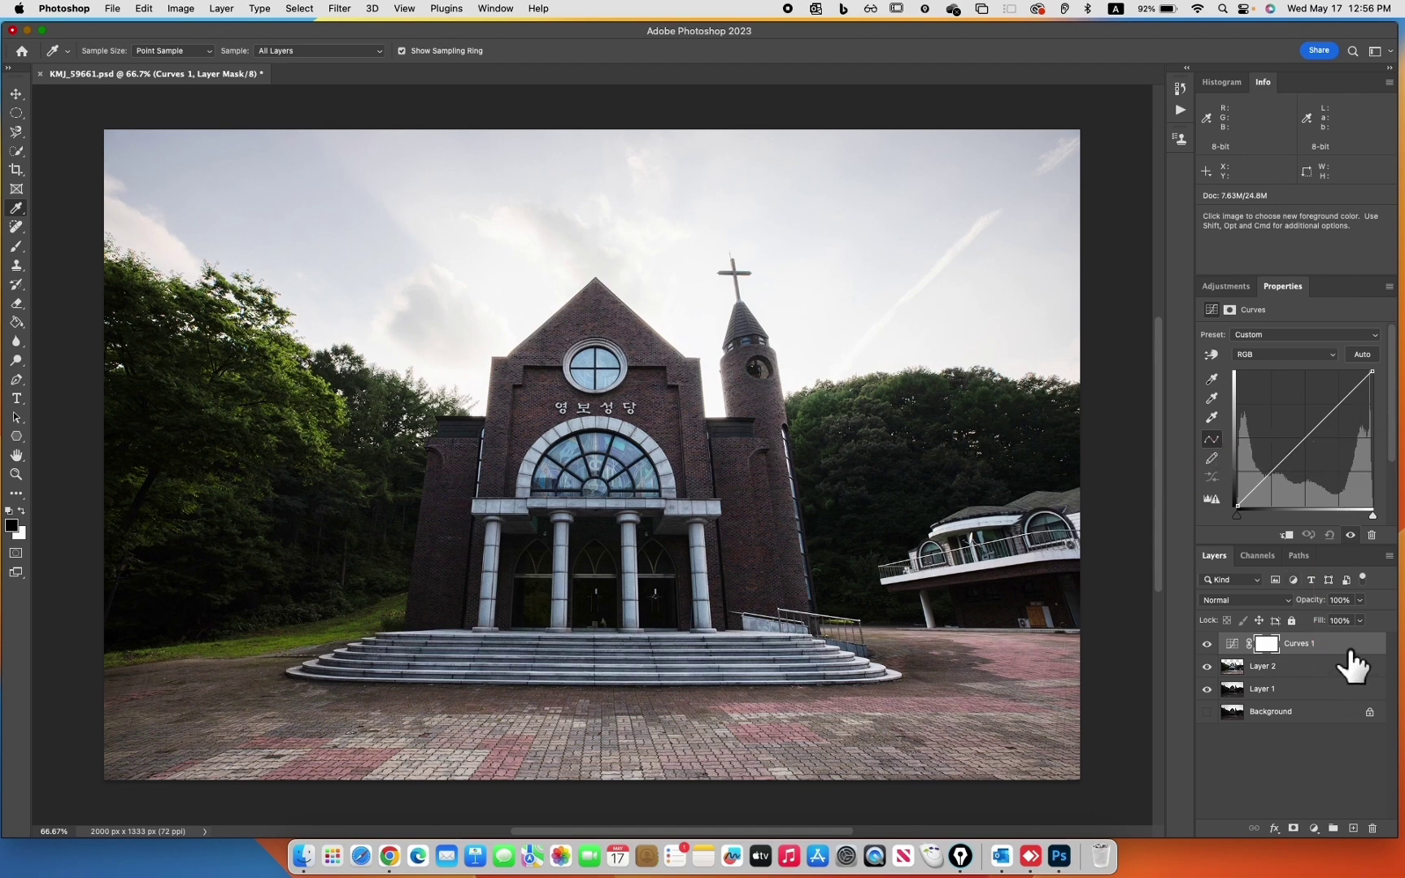
# Delete the layer mask of the Curves 1 adjustment layer and the adjustment layer itself.
pyautogui.moveTo(1354, 647)
pyautogui.mouseDown()
pyautogui.moveTo(1357, 675)
pyautogui.moveTo(1339, 649)
pyautogui.mouseUp()
pyautogui.moveTo(1404, 876)
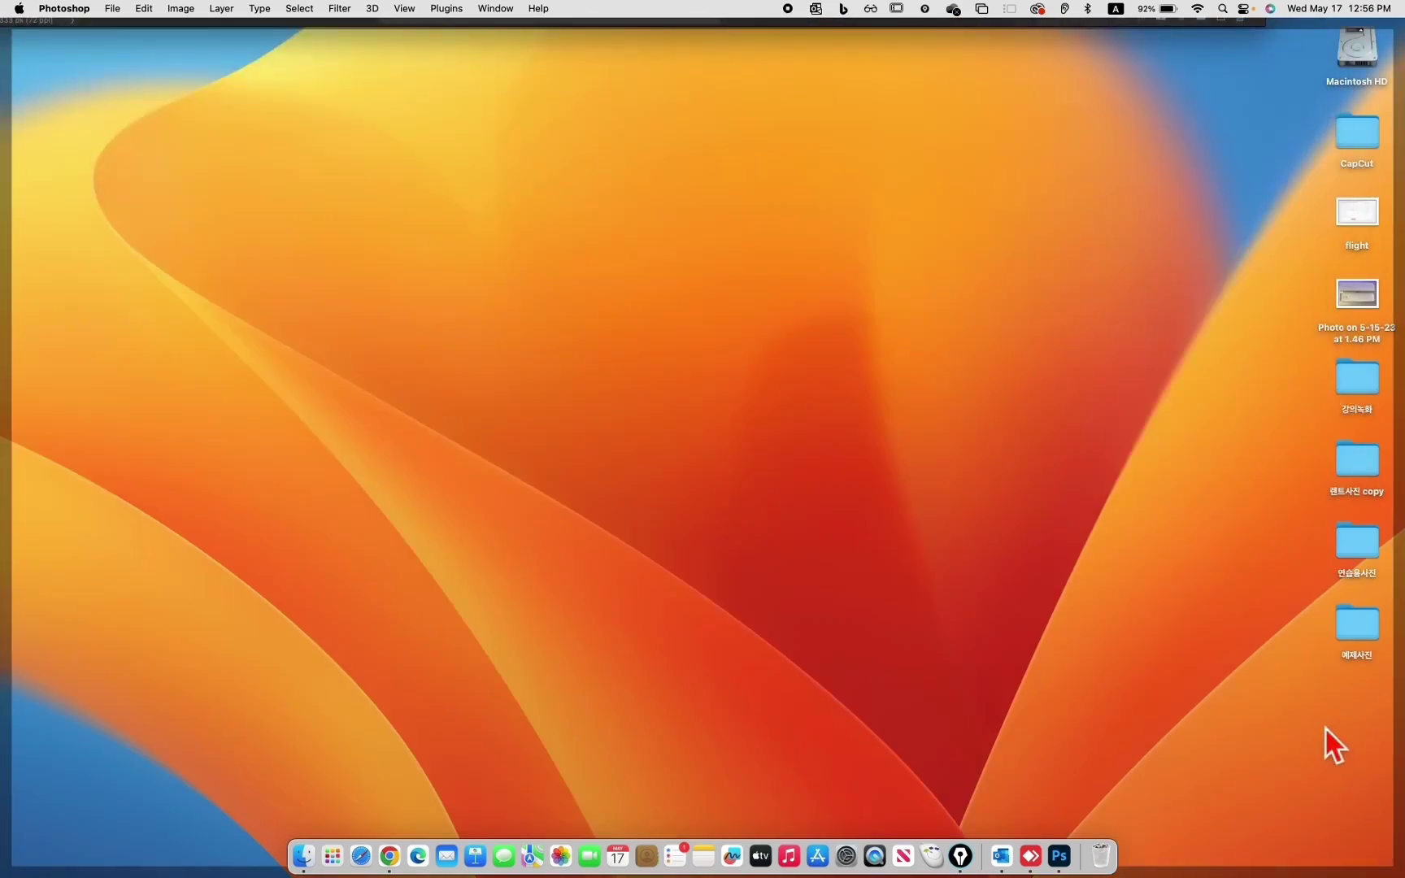
pyautogui.click(10, 465)
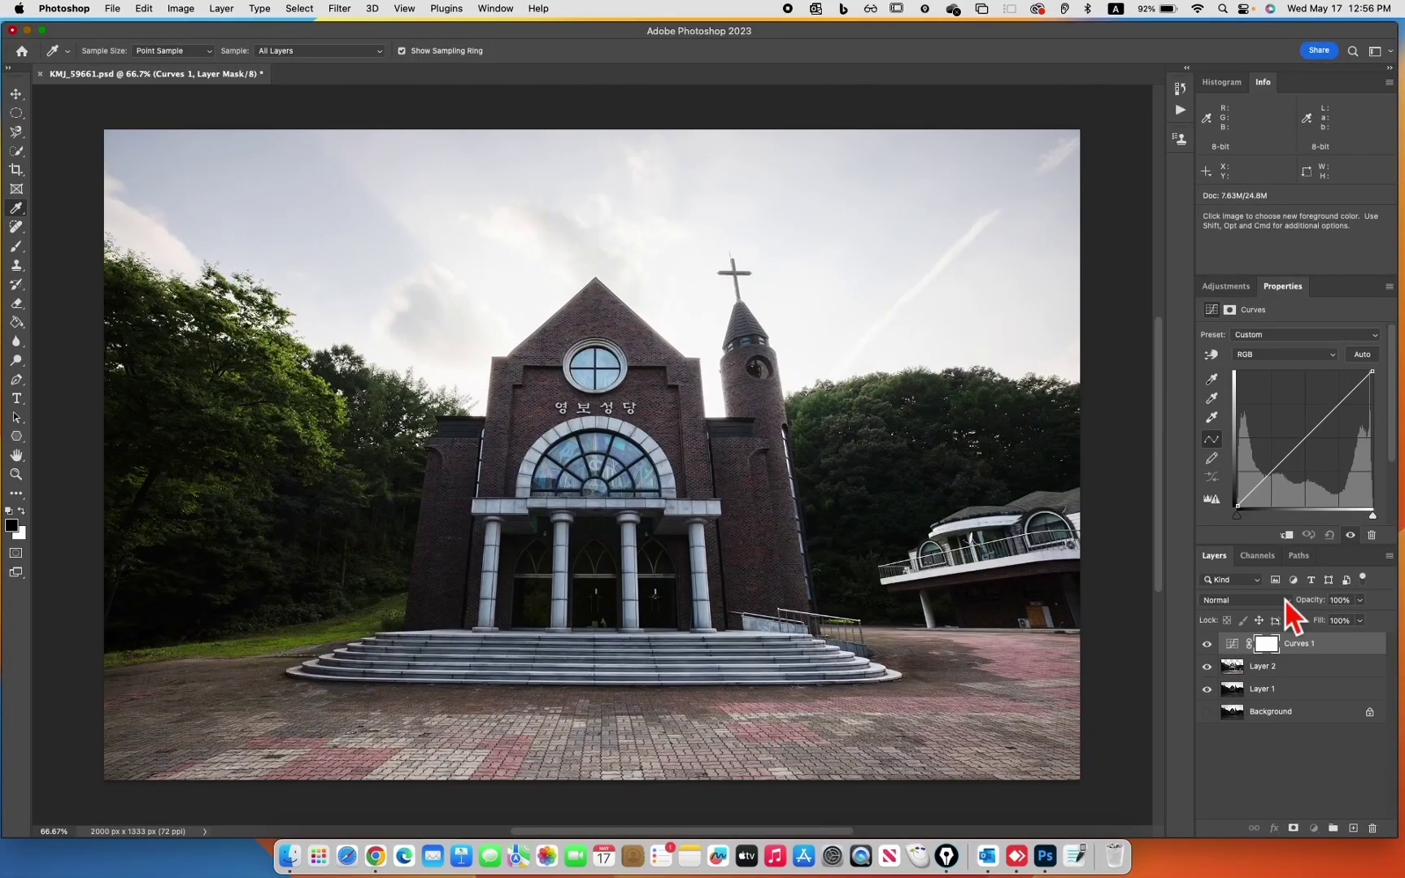
pyautogui.click(1374, 829)
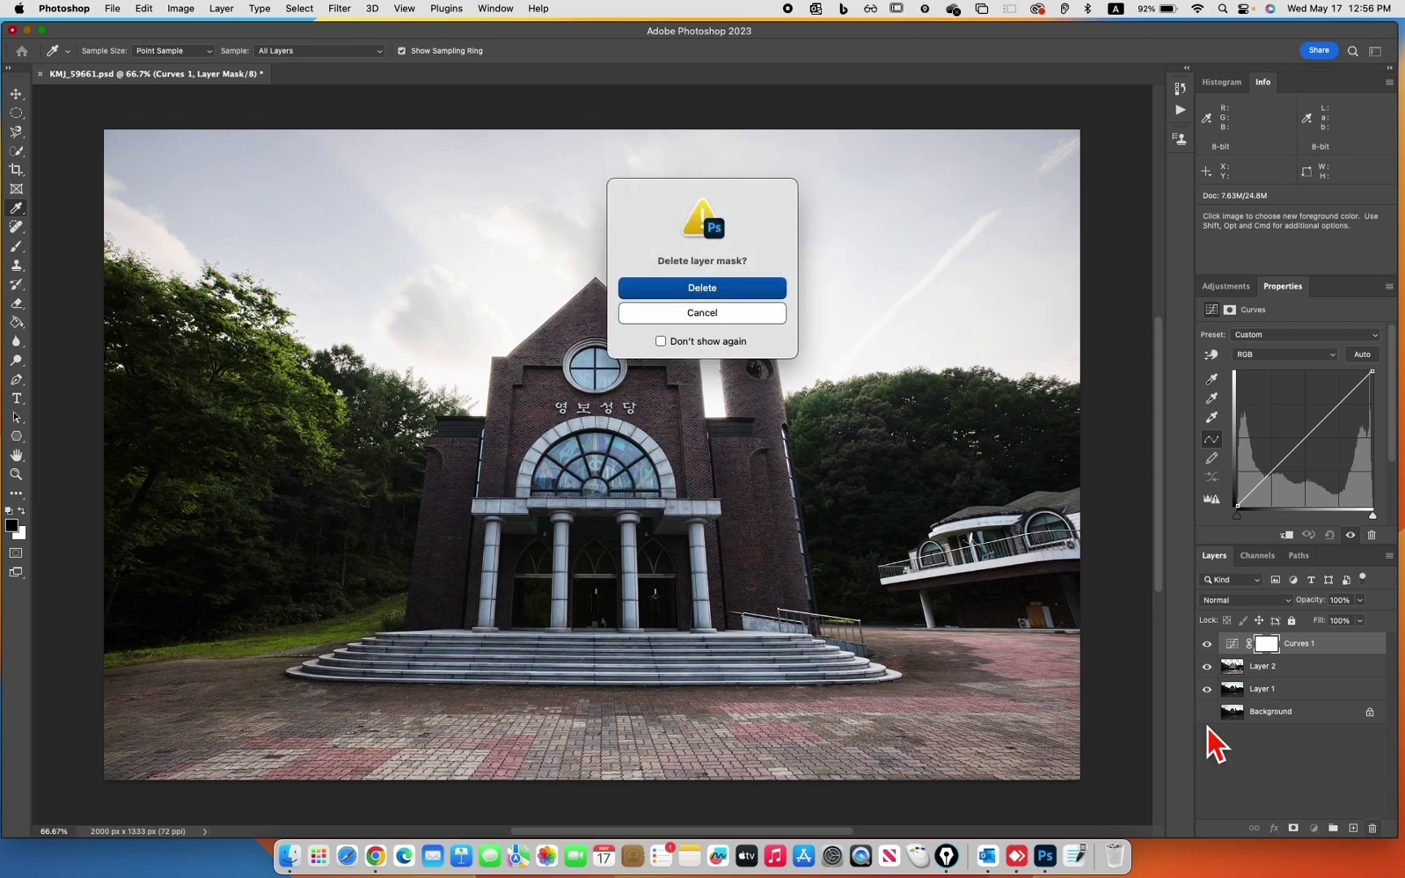
pyautogui.click(680, 293)
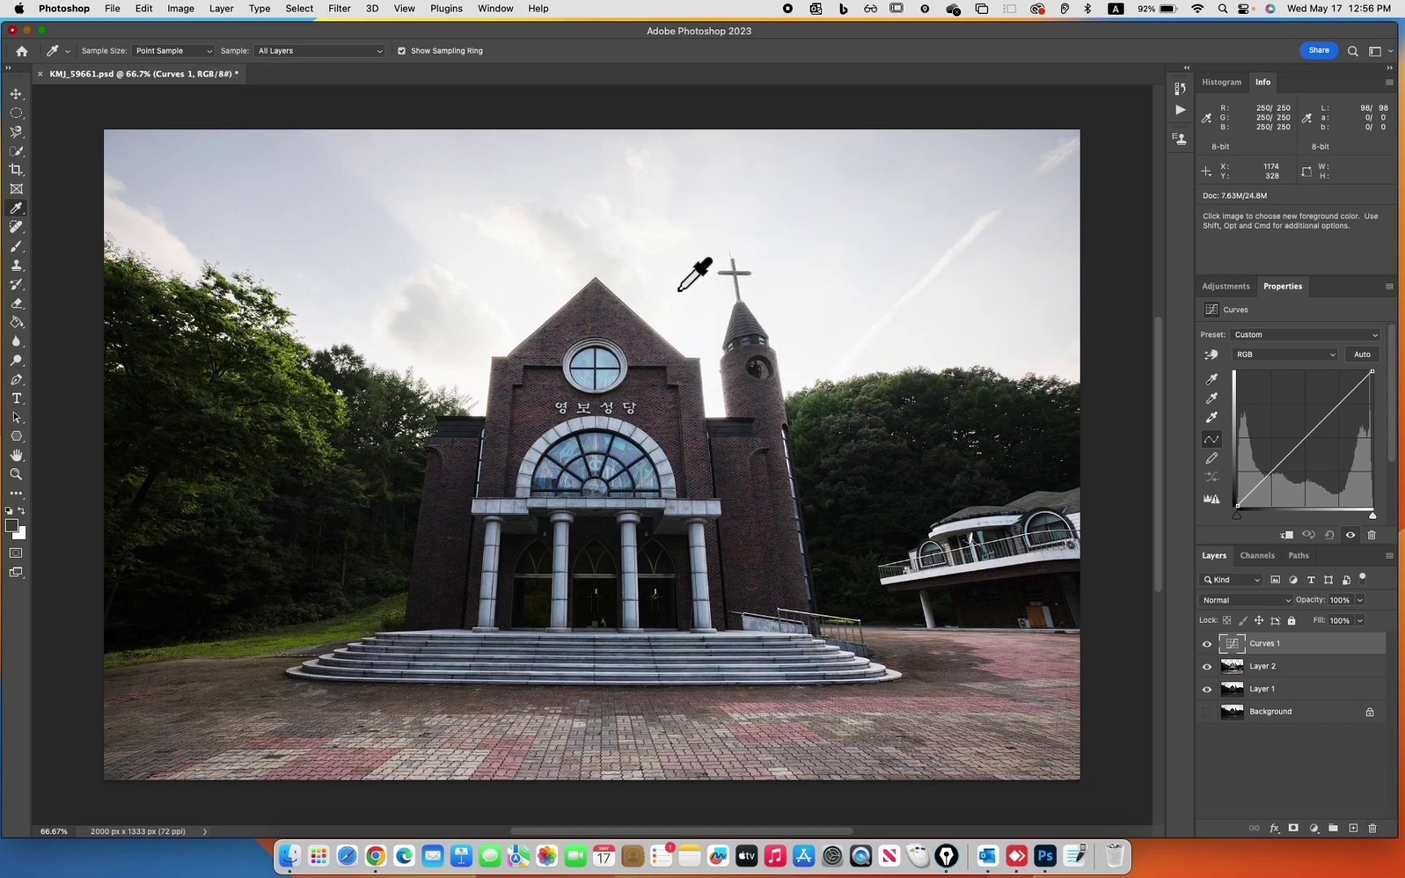
pyautogui.click(1372, 828)
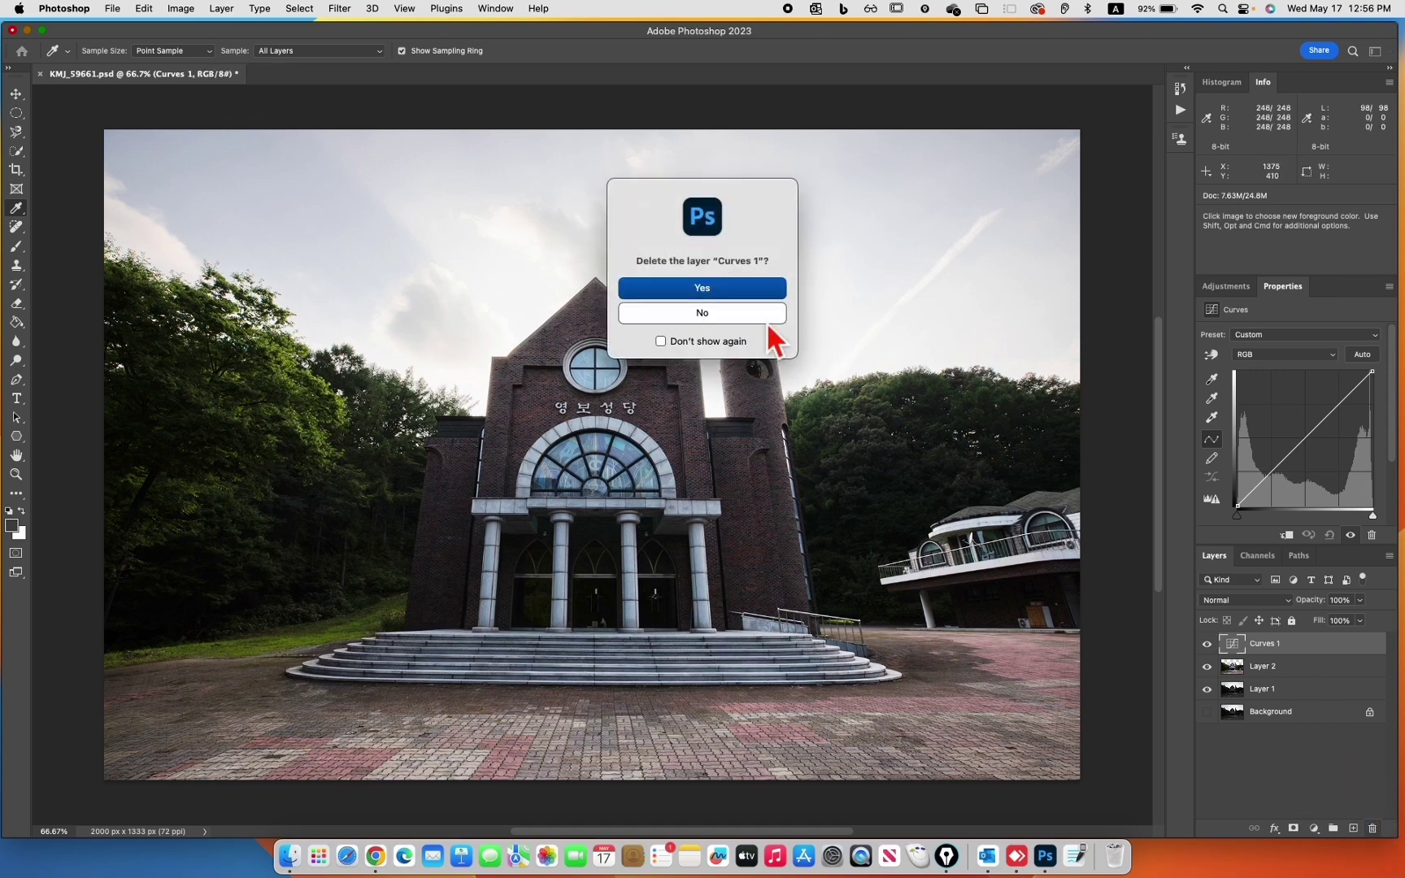
pyautogui.click(742, 288)
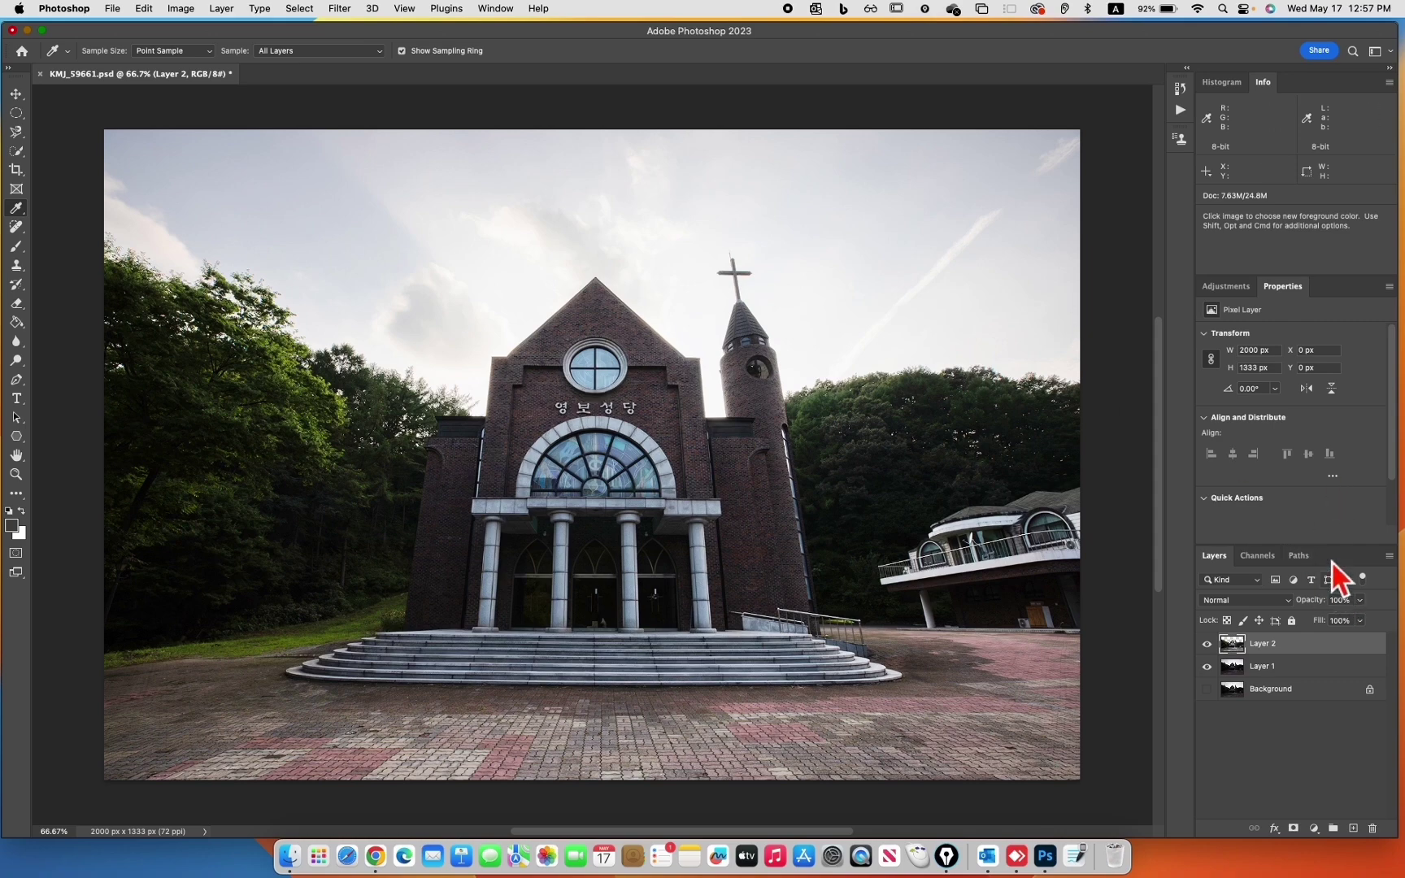
# Check the foreground colour's values in the Color Picker and show the photo's colour histogram.
pyautogui.click(13, 525)
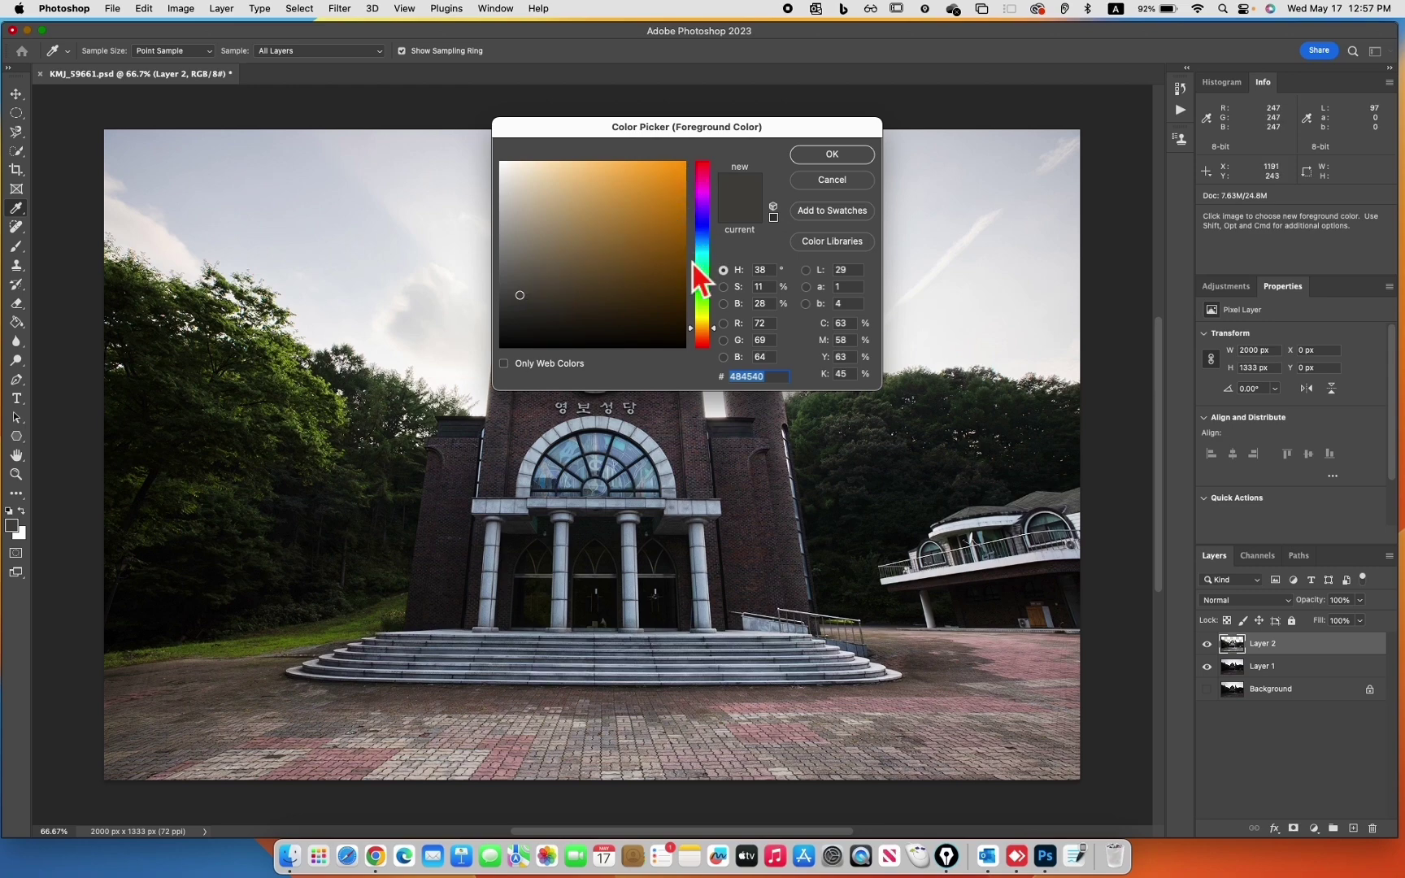
pyautogui.click(857, 159)
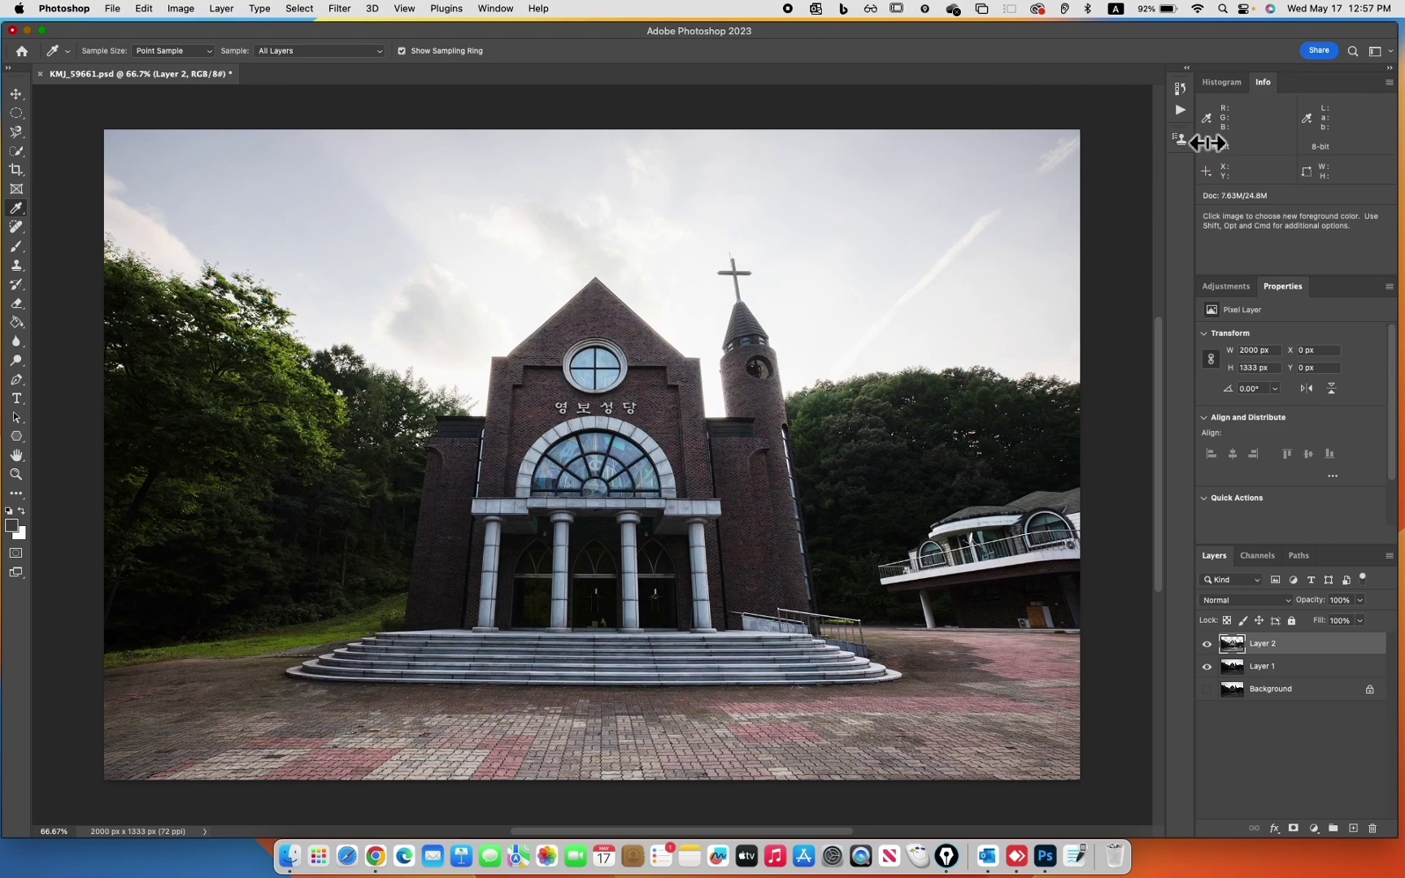
pyautogui.click(1237, 84)
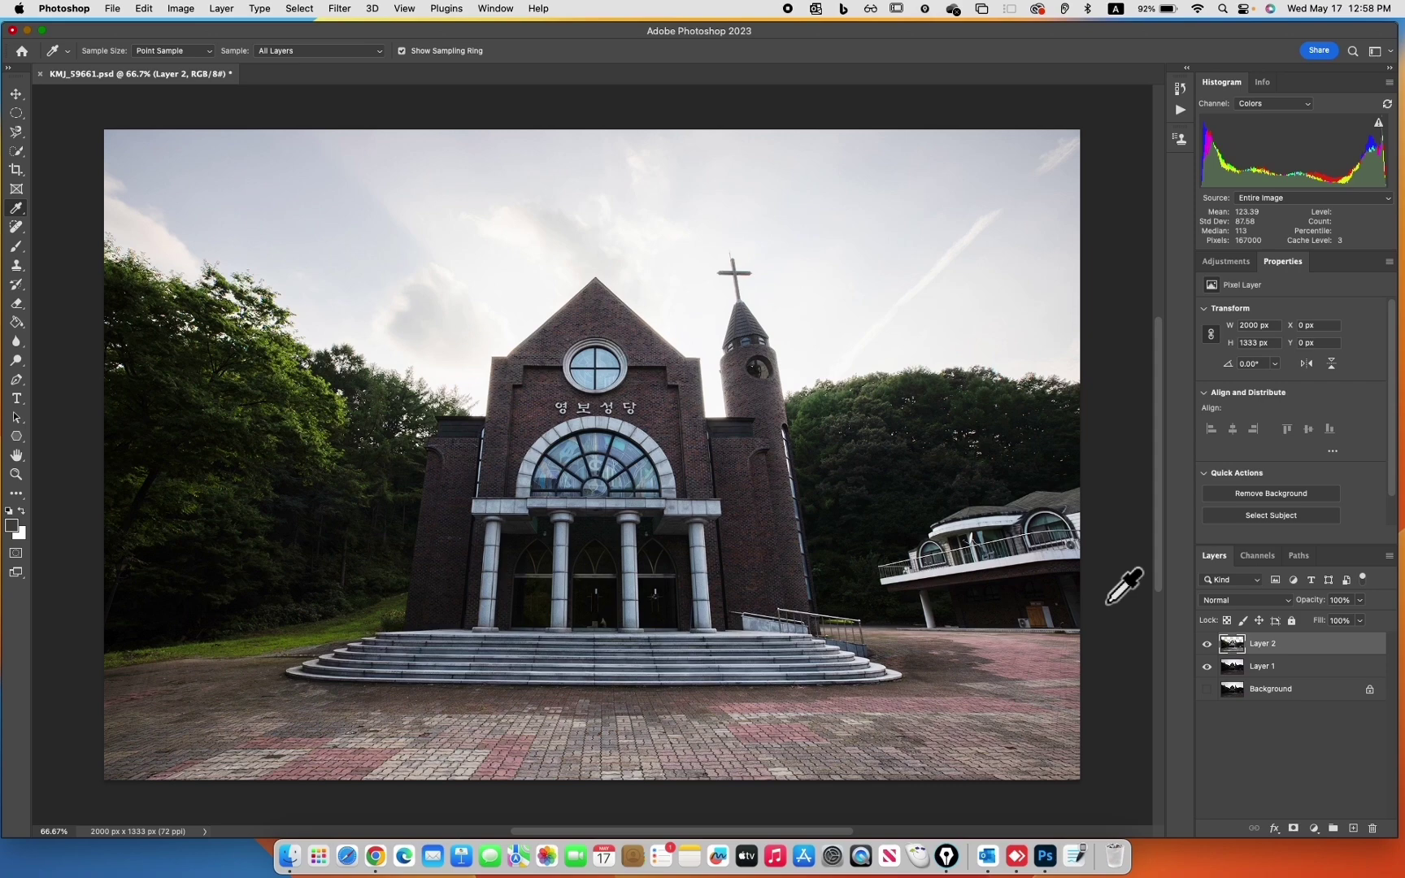
# Select the sky above the church on Layer 2 with the automatic Sky selection.
pyautogui.click(301, 9)
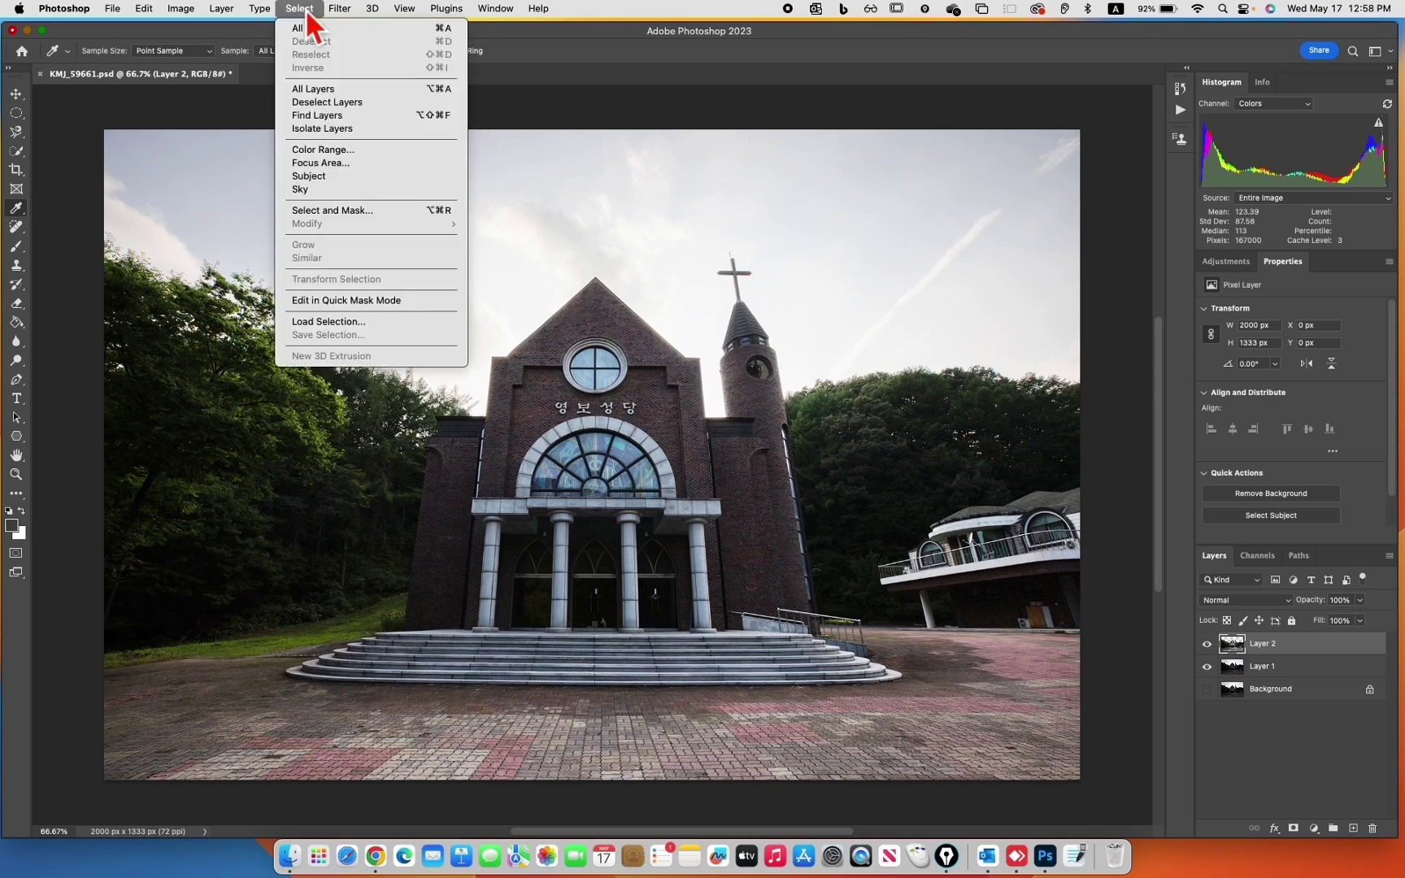
pyautogui.click(312, 189)
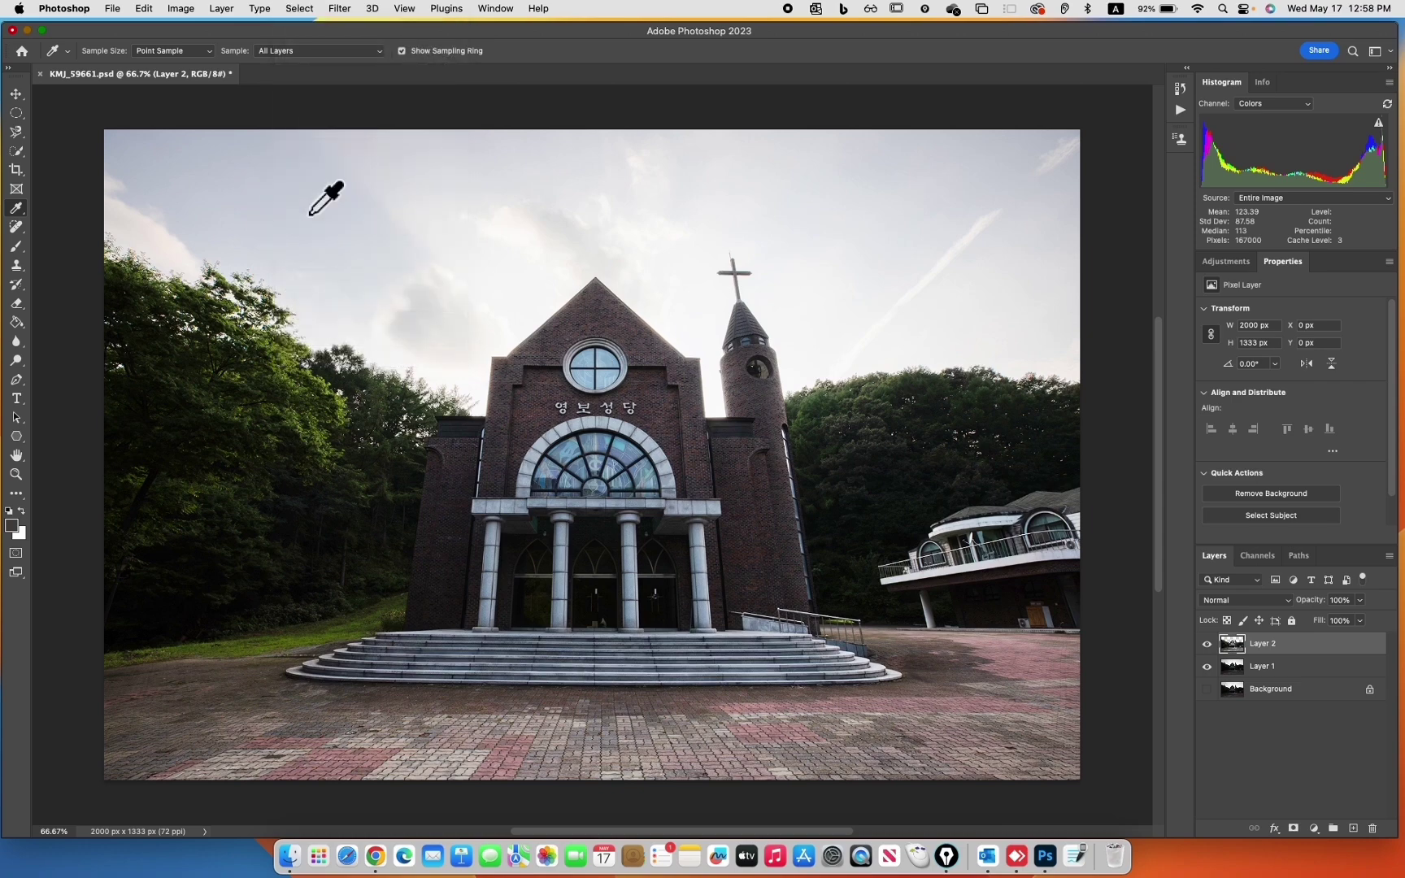